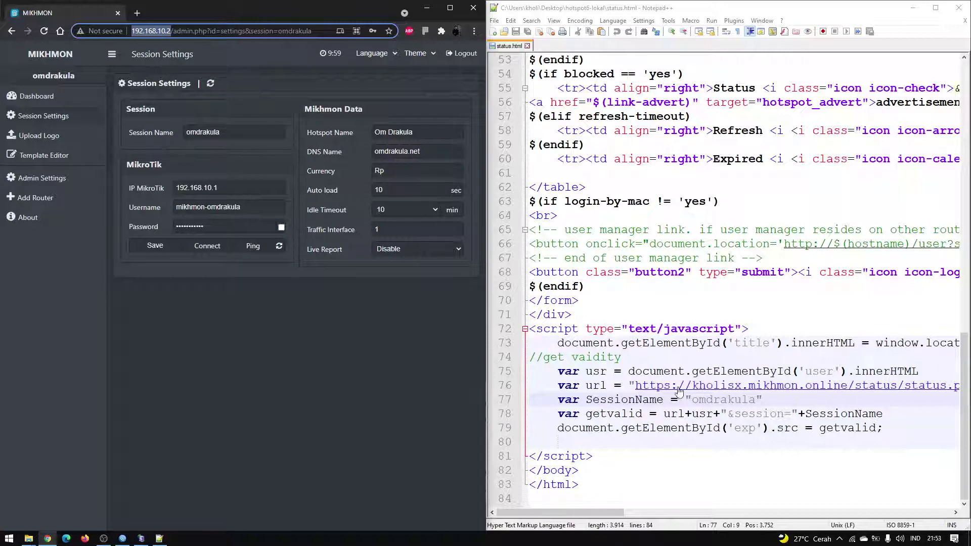
drag(848, 386, 691, 393)
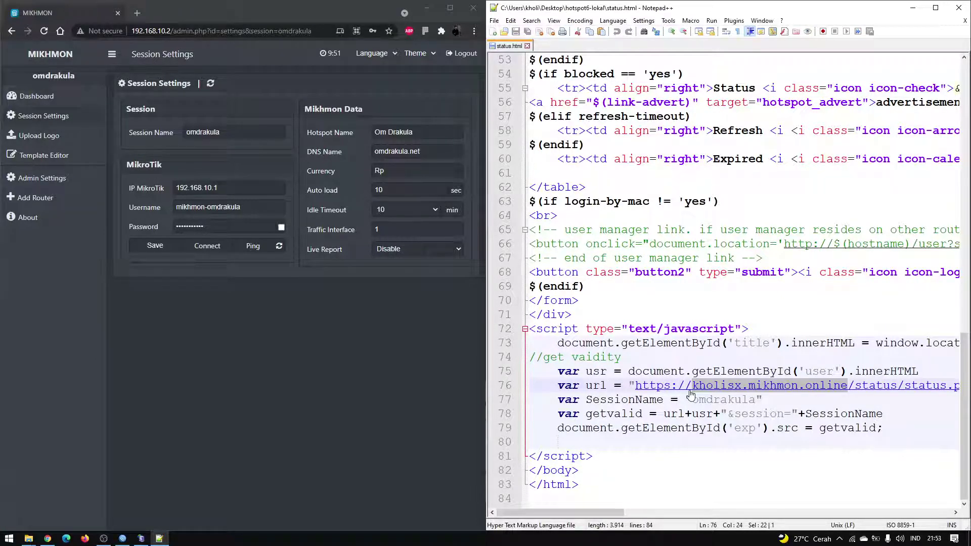
key(Delete)
text(http://192.168.10.2/)
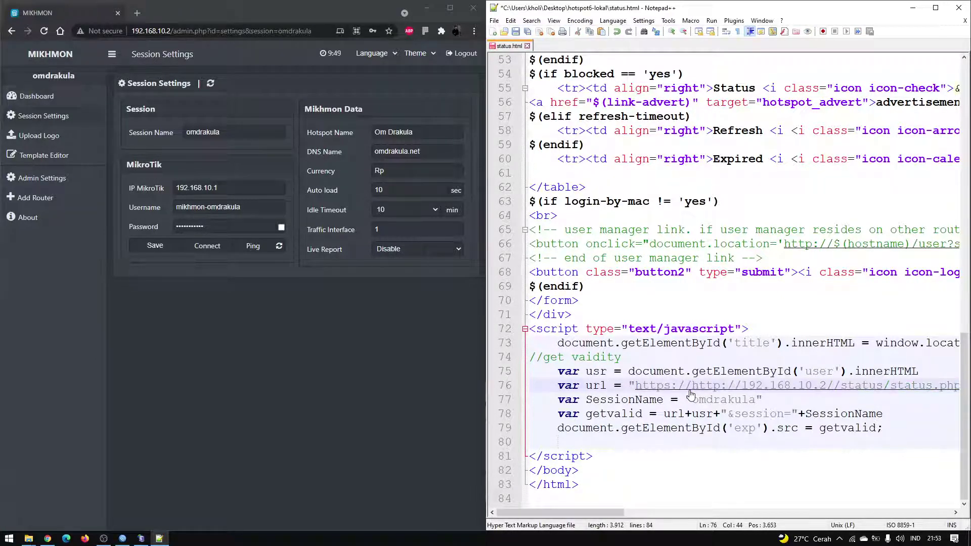
drag(691, 388, 636, 392)
key(Delete)
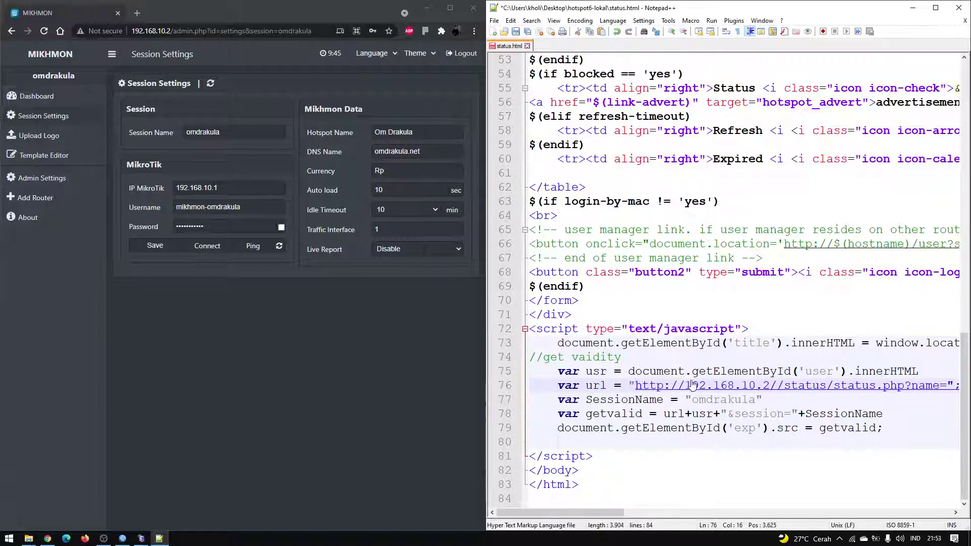
key(BackSpace)
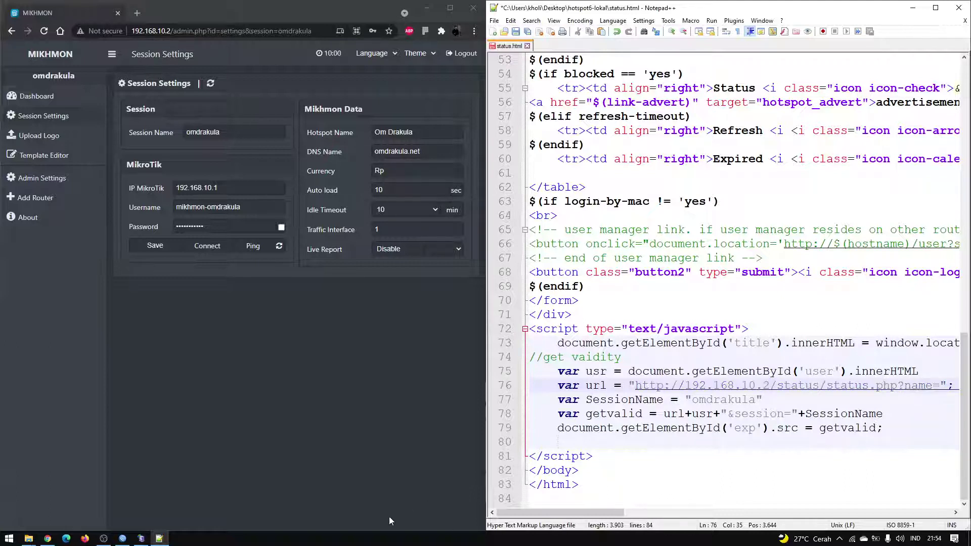
Check that the local Mikhmon server is running on Server Port 80.
click(141, 539)
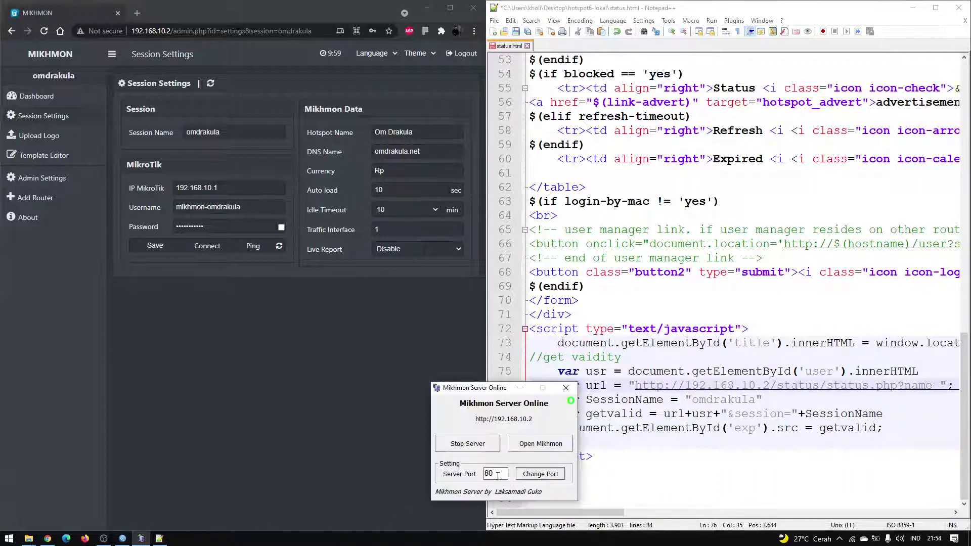
double_click(499, 475)
click(496, 475)
Return to Notepad++ and save the edited status.html.
click(773, 395)
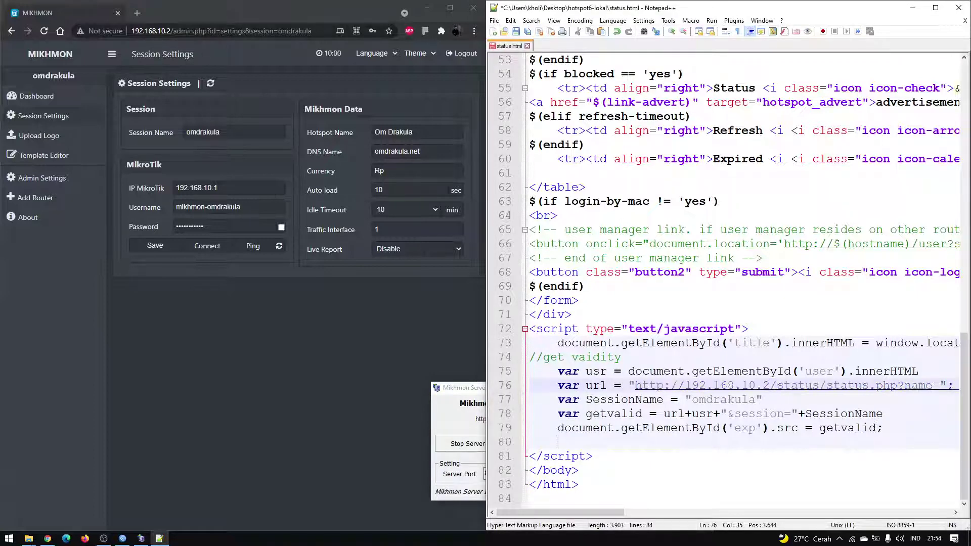
click(190, 31)
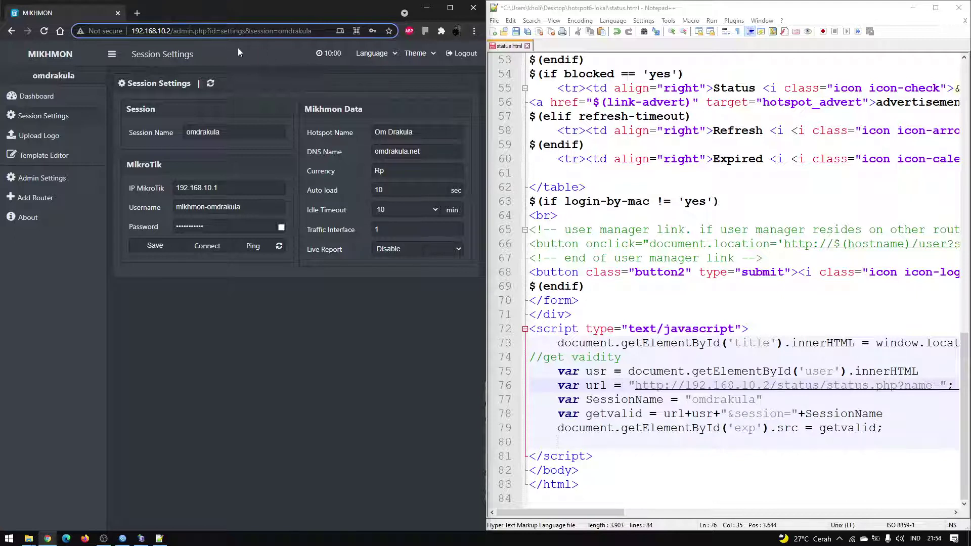
click(733, 454)
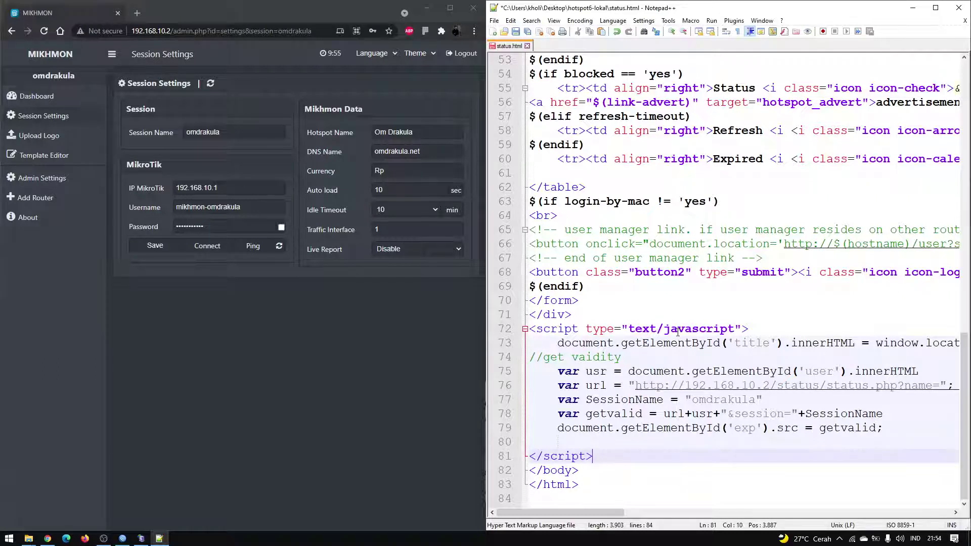
key(ctrl+s)
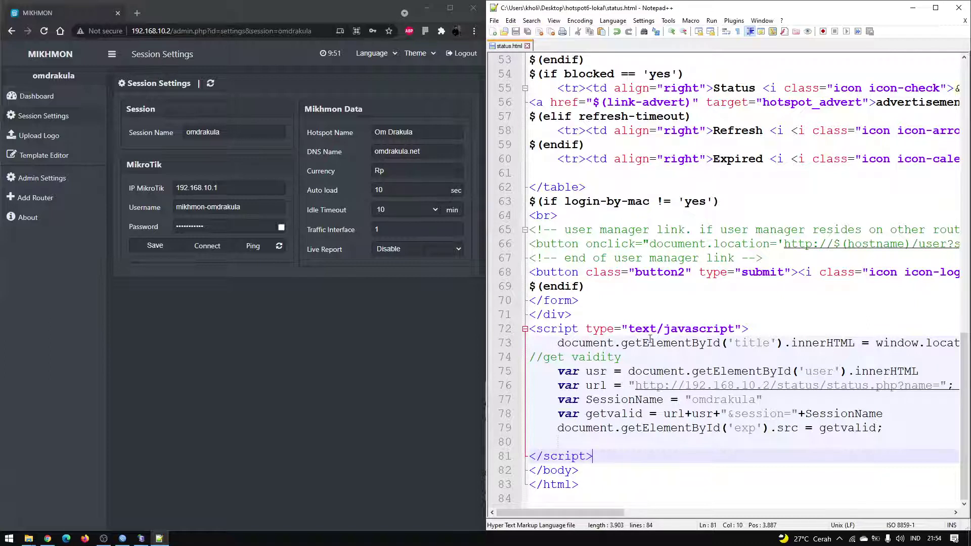
click(26, 542)
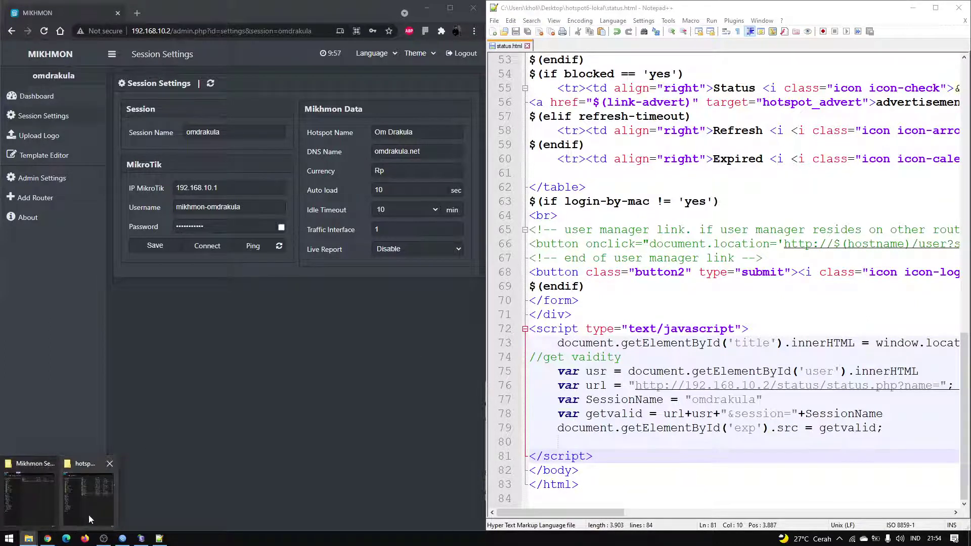
Minimize the browser, Explorer and editor windows and close the DHCP Server window.
click(425, 10)
click(426, 10)
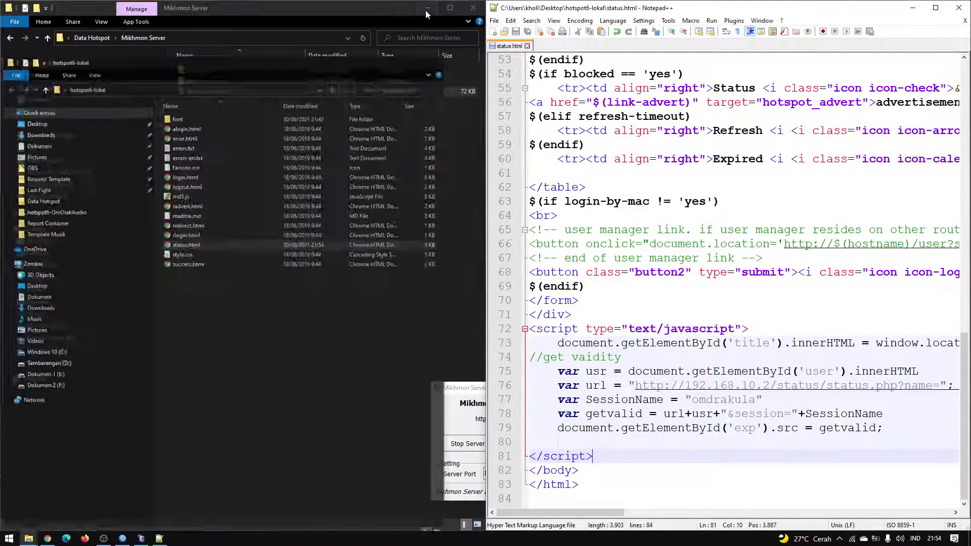
click(426, 10)
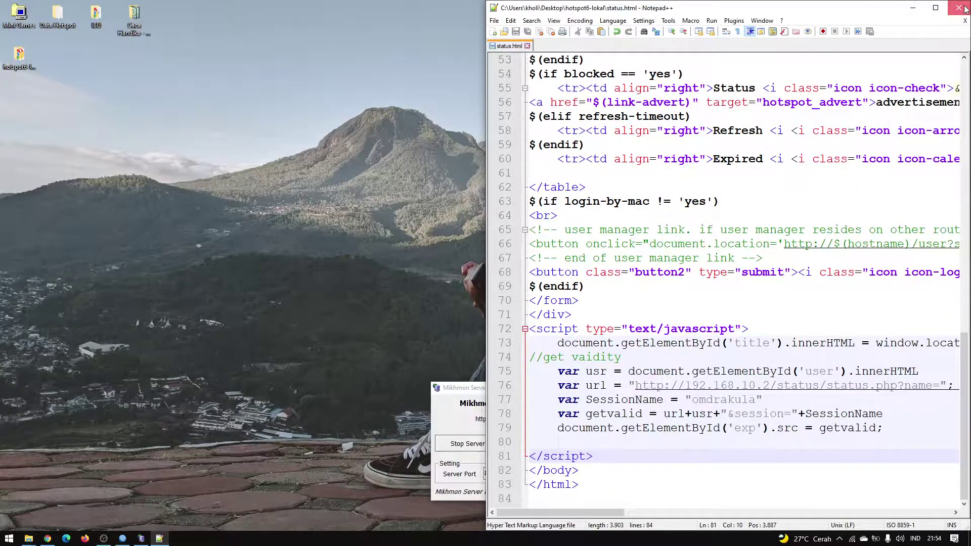
click(913, 8)
click(964, 47)
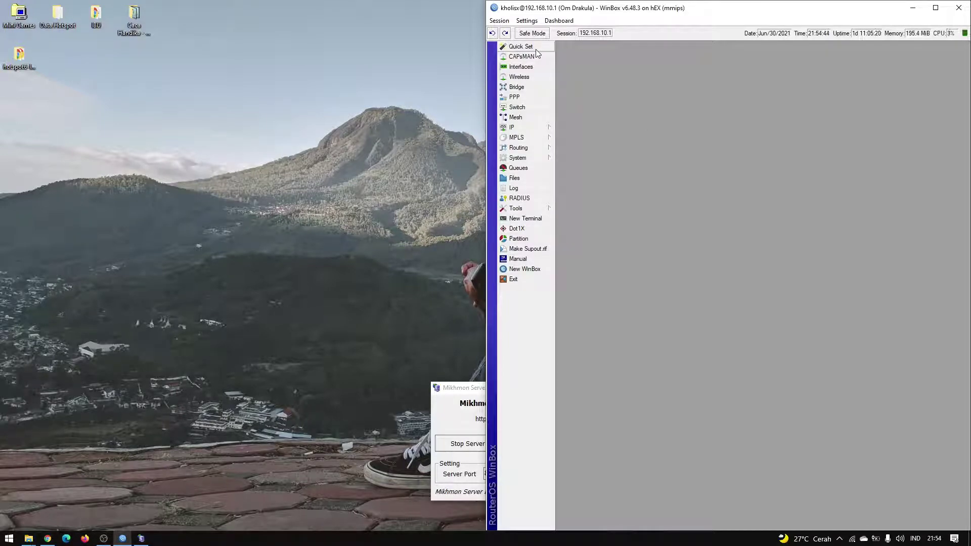
Drag the hotspot6-lokal desktop folder onto flash in the Files list, creating flash/hotspot6-lokal.
click(532, 179)
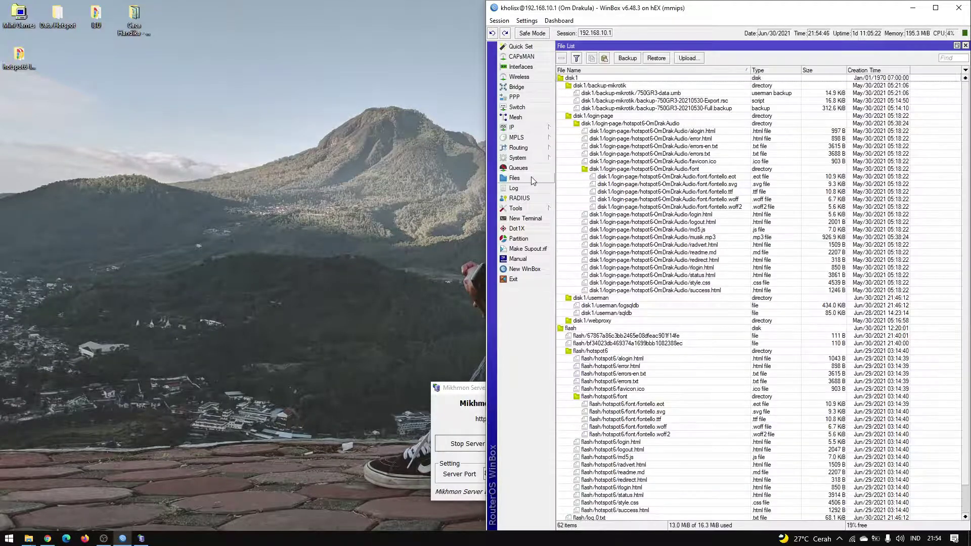
scroll(652, 315, down, 2)
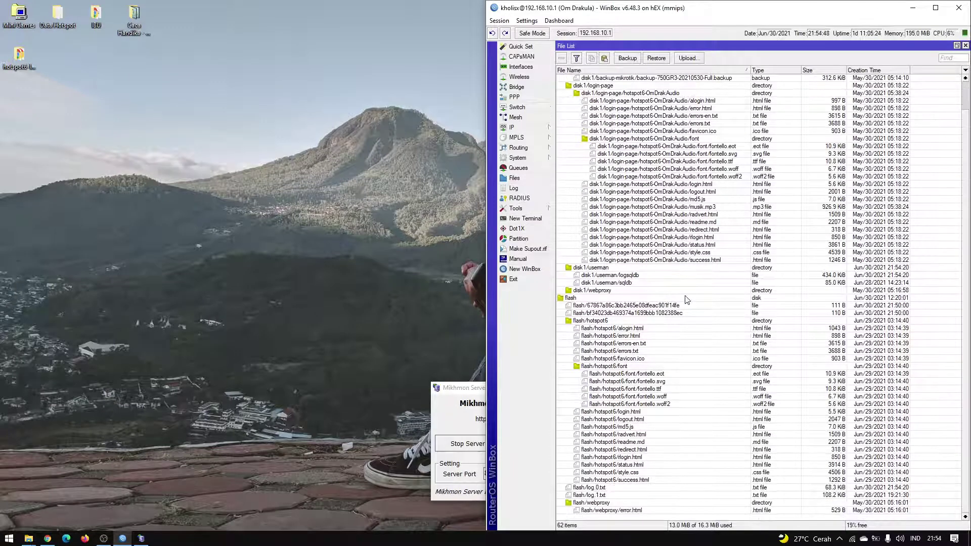
drag(20, 55, 149, 103)
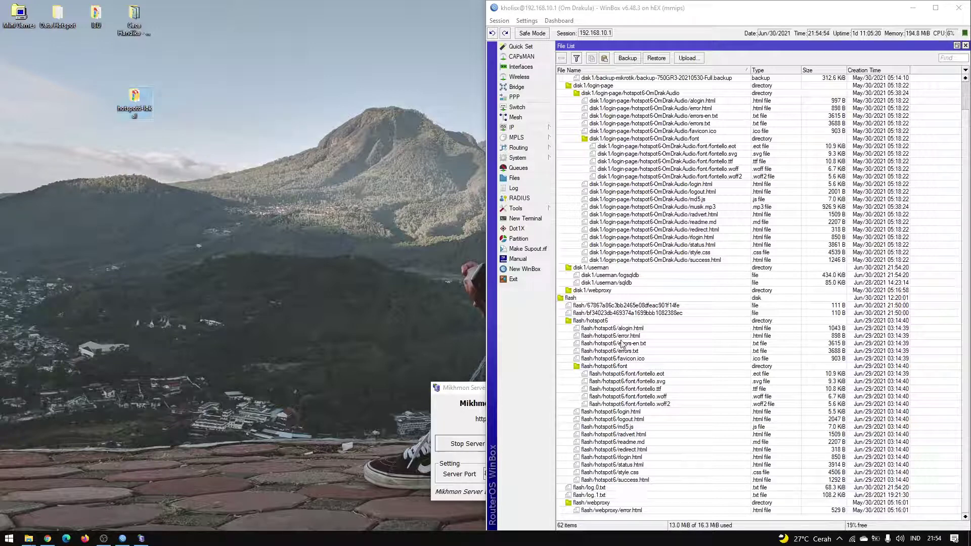
click(621, 322)
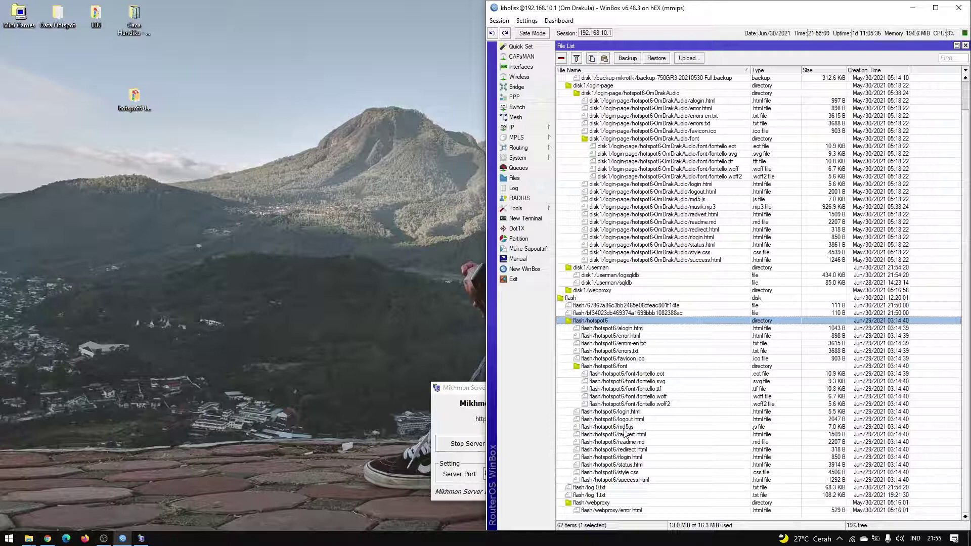
click(139, 109)
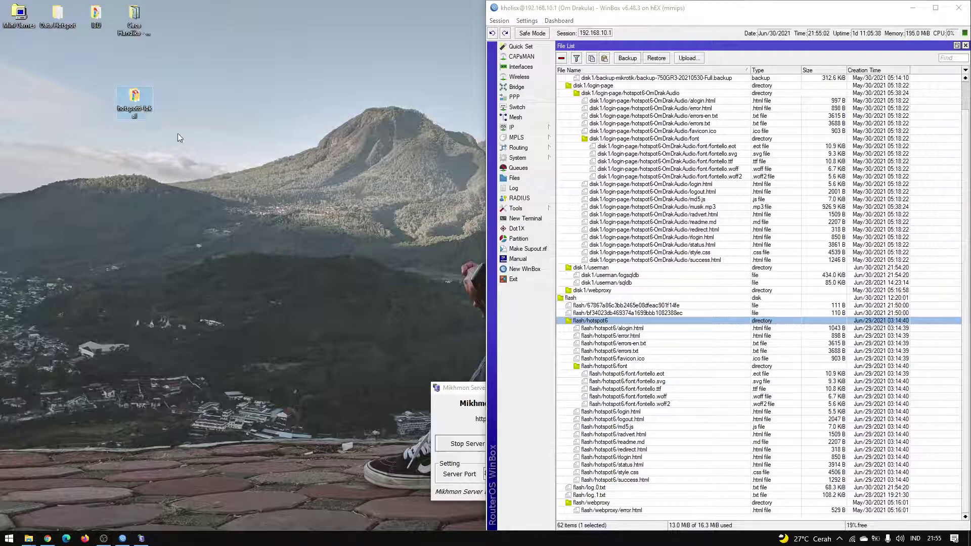
drag(142, 103, 206, 124)
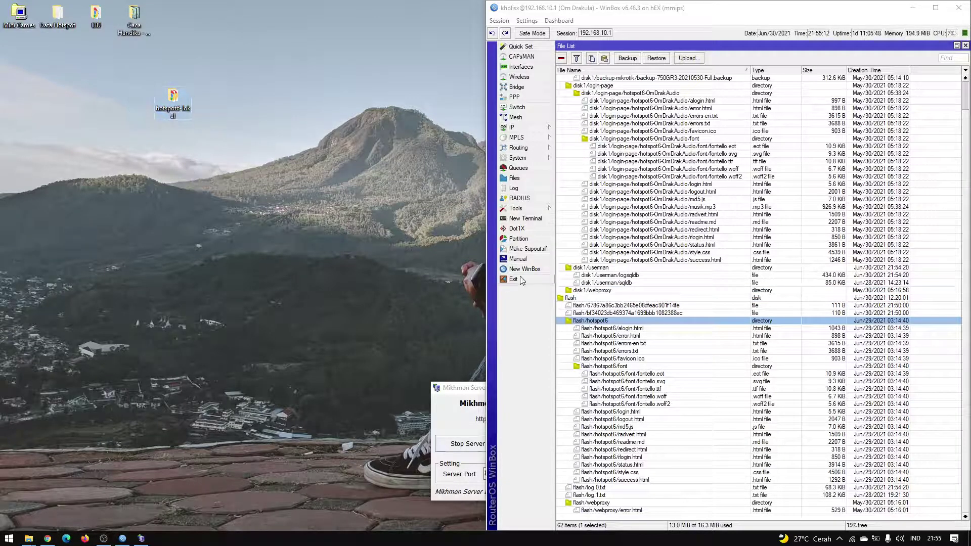
click(556, 299)
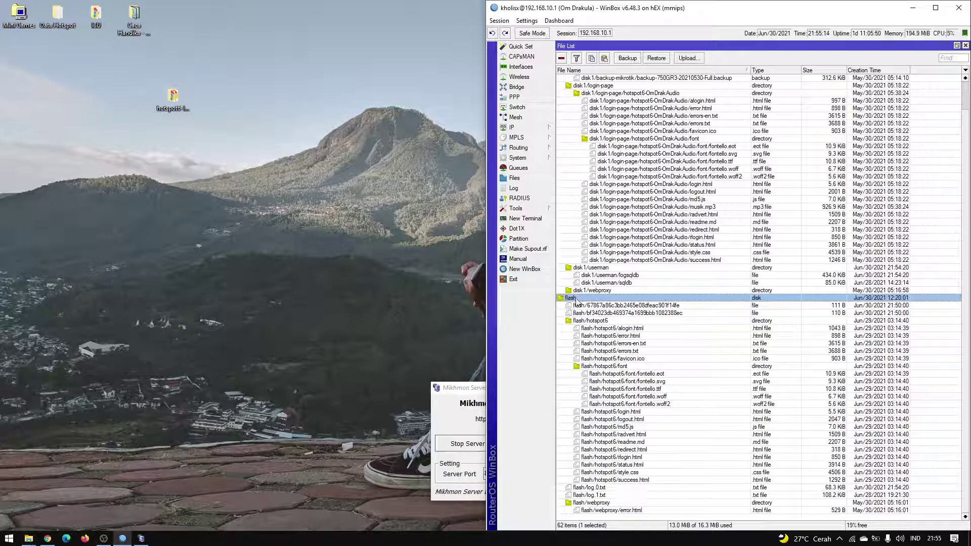
drag(177, 104, 585, 300)
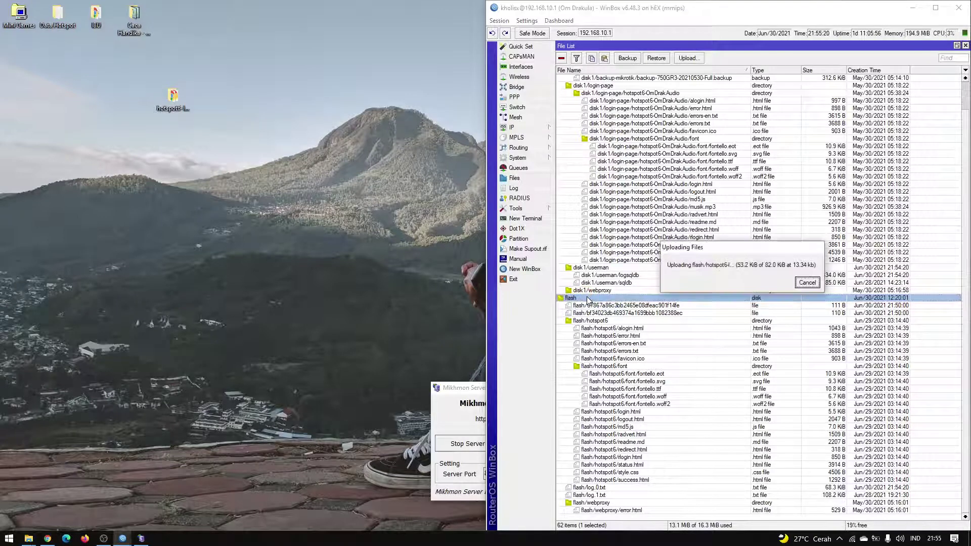
scroll(682, 328, down, 3)
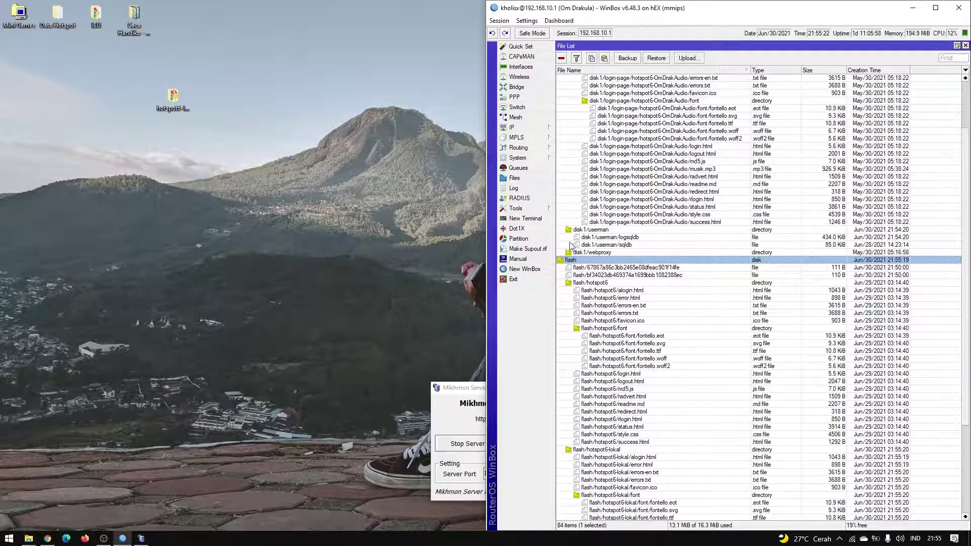
click(612, 412)
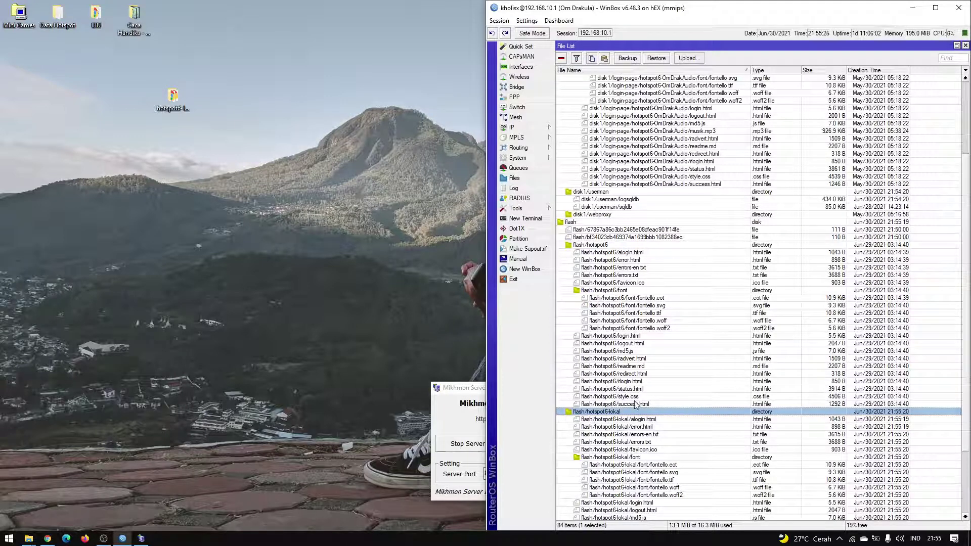
drag(475, 394, 342, 241)
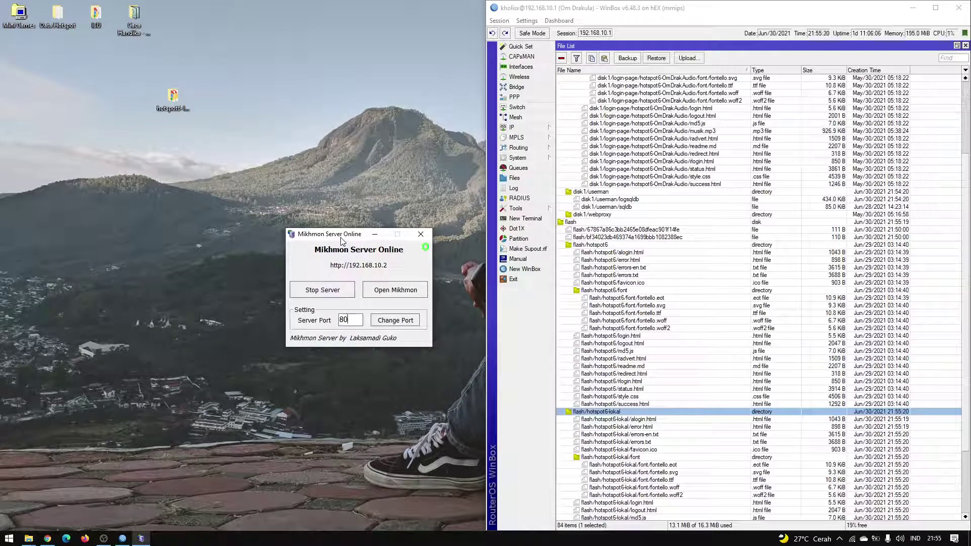
Set the profile-Hotspot server profile's HTML Directory to flash/hotspot6-lokal, then show hotspot Users.
click(512, 127)
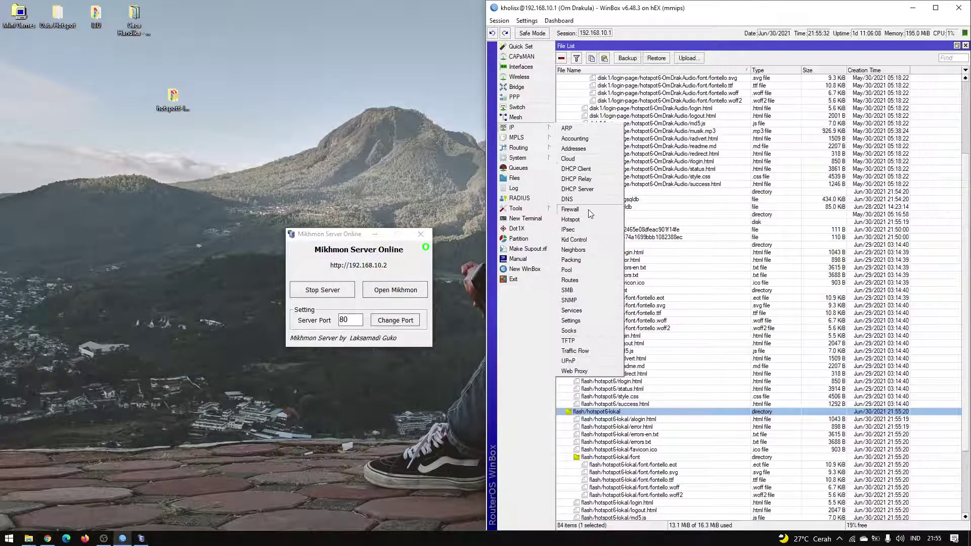
click(571, 220)
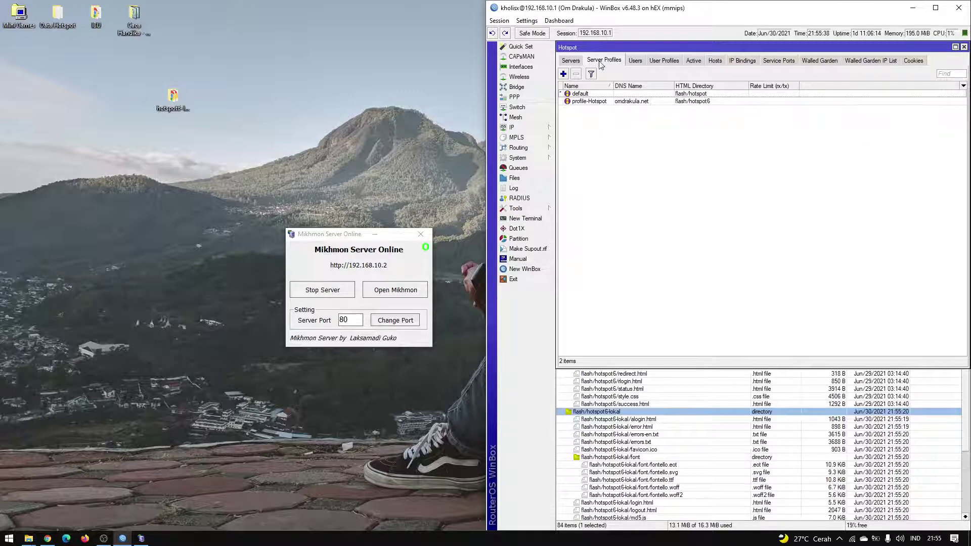
click(538, 133)
click(571, 219)
double_click(589, 102)
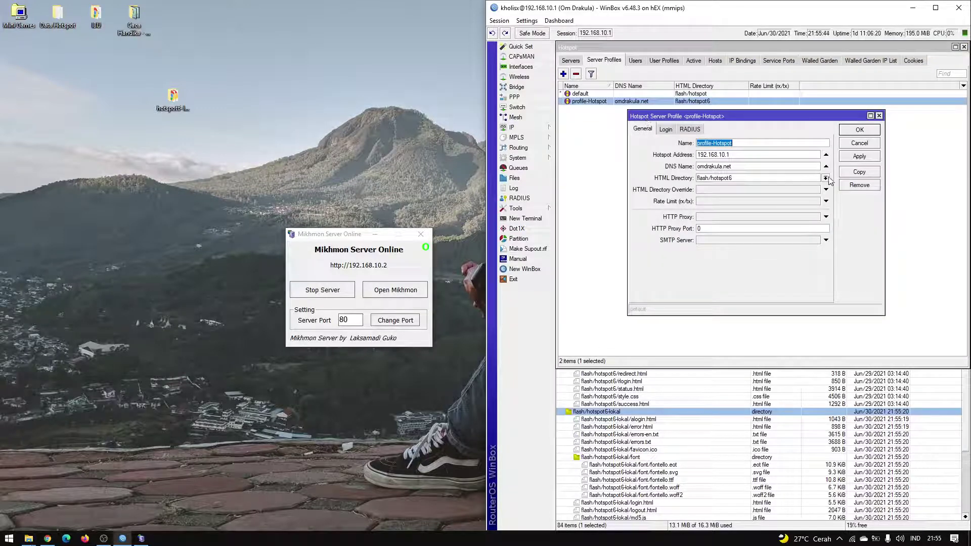
click(826, 178)
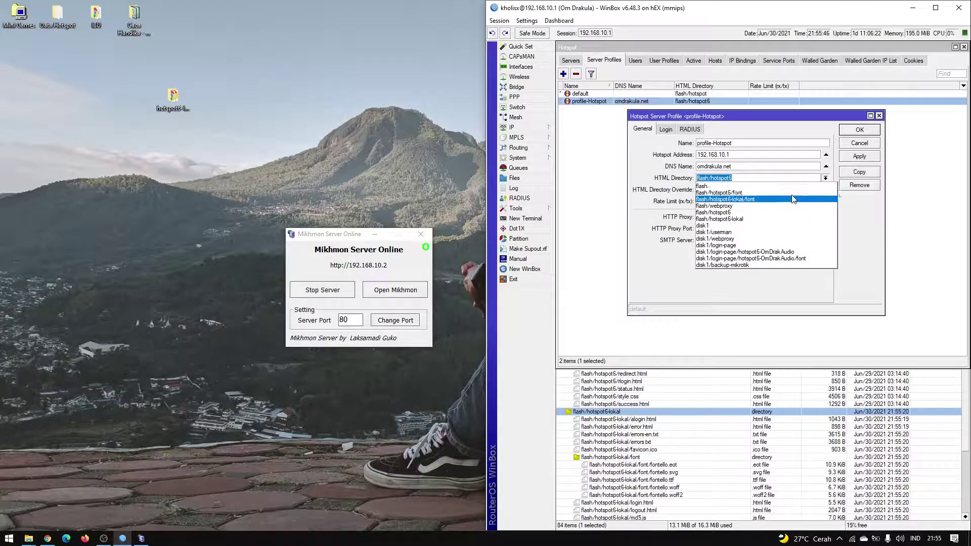
click(778, 221)
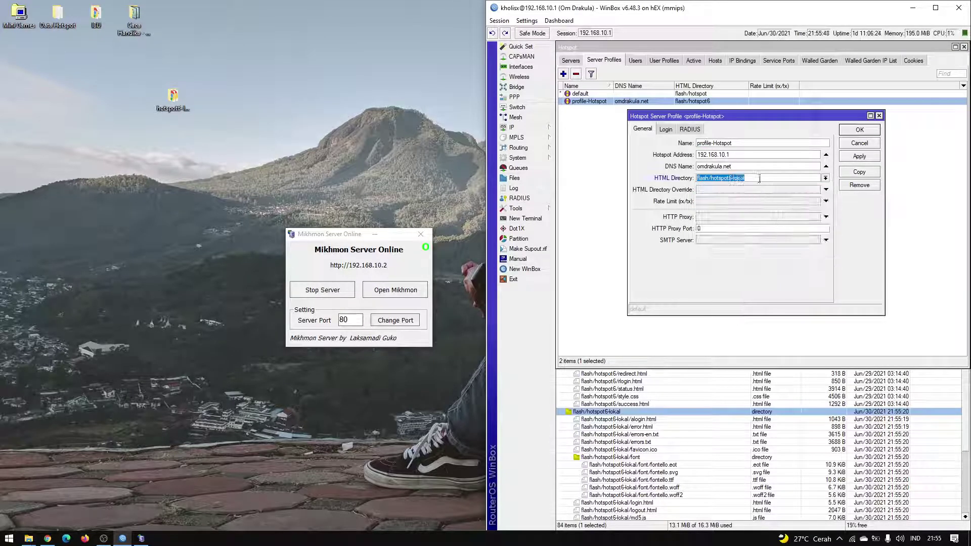
click(849, 159)
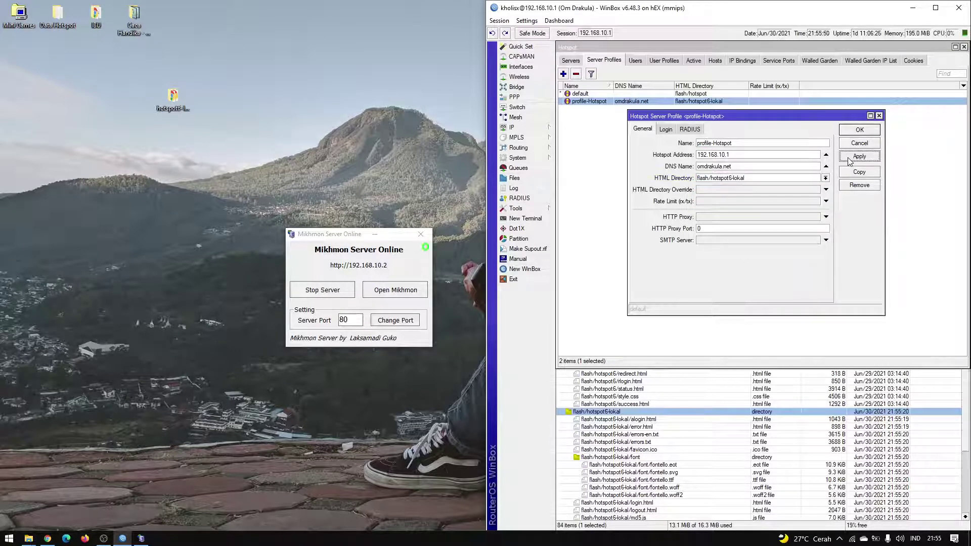
click(859, 130)
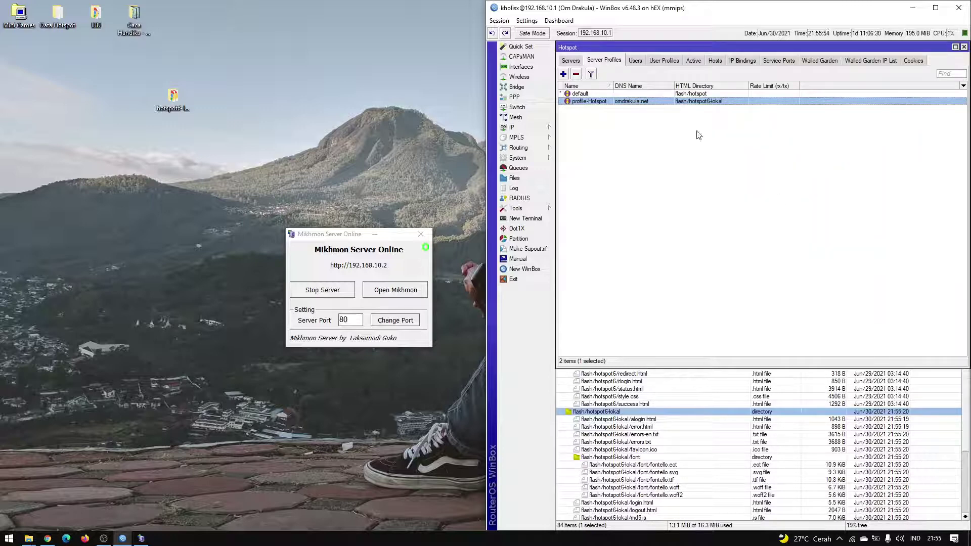
click(635, 61)
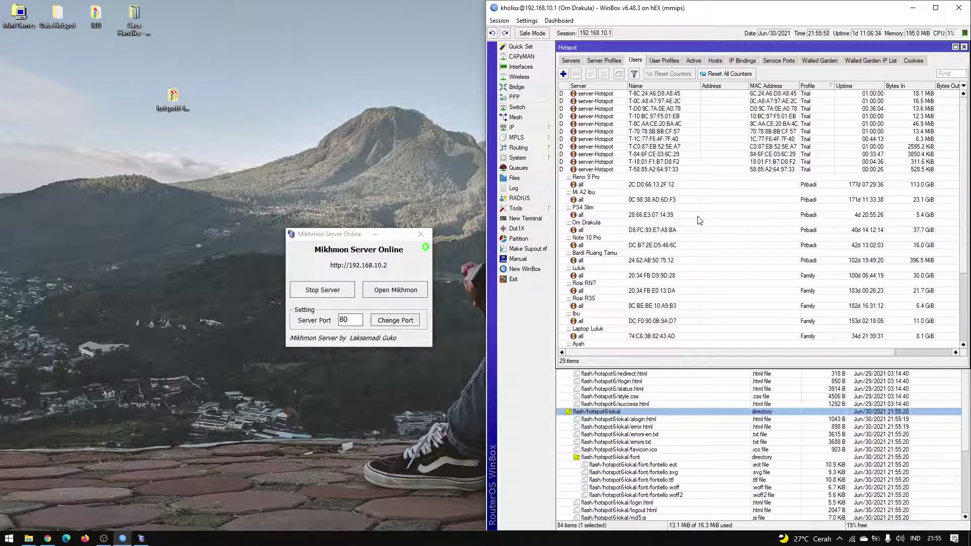
Sort hotspot users by the Server column, then view the 9 active sessions.
scroll(692, 226, down, 4)
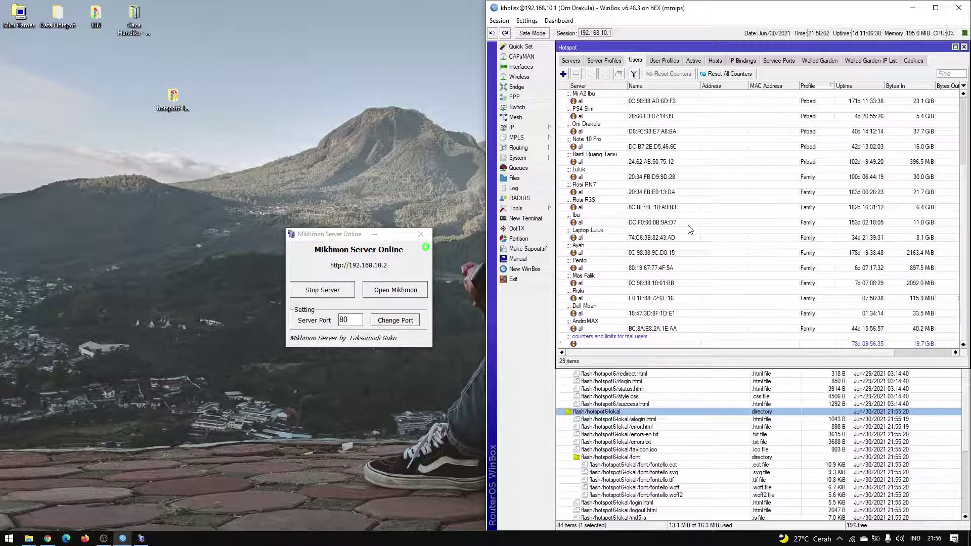
scroll(690, 229, up, 2)
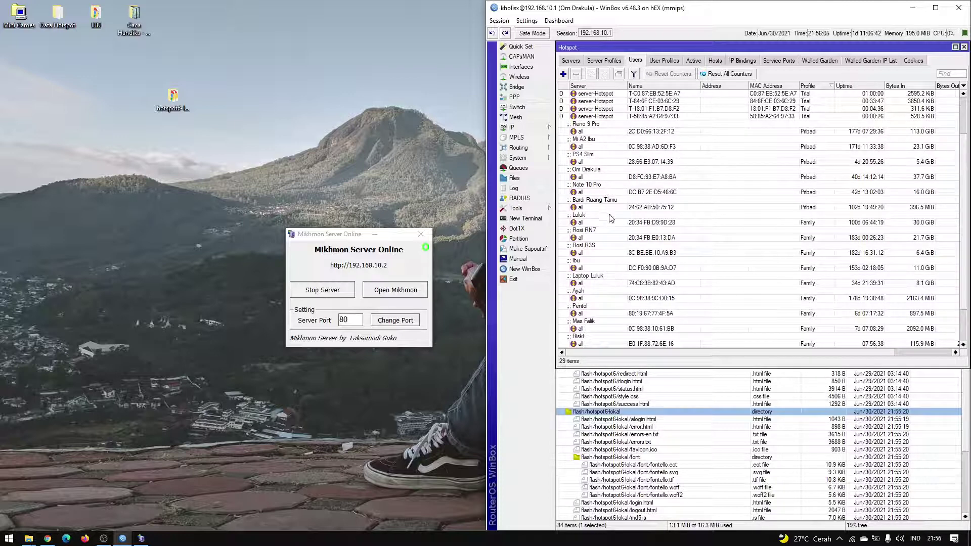
scroll(652, 268, up, 3)
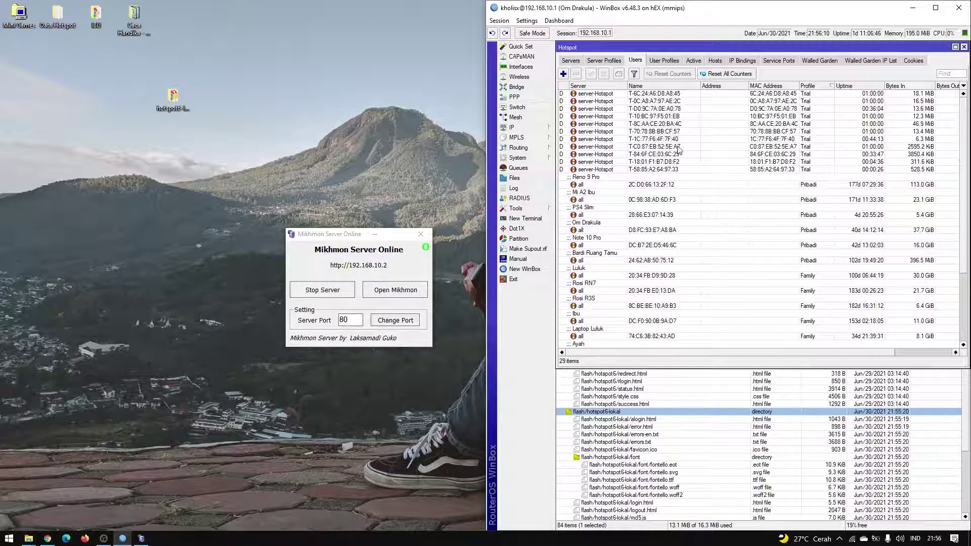
click(613, 87)
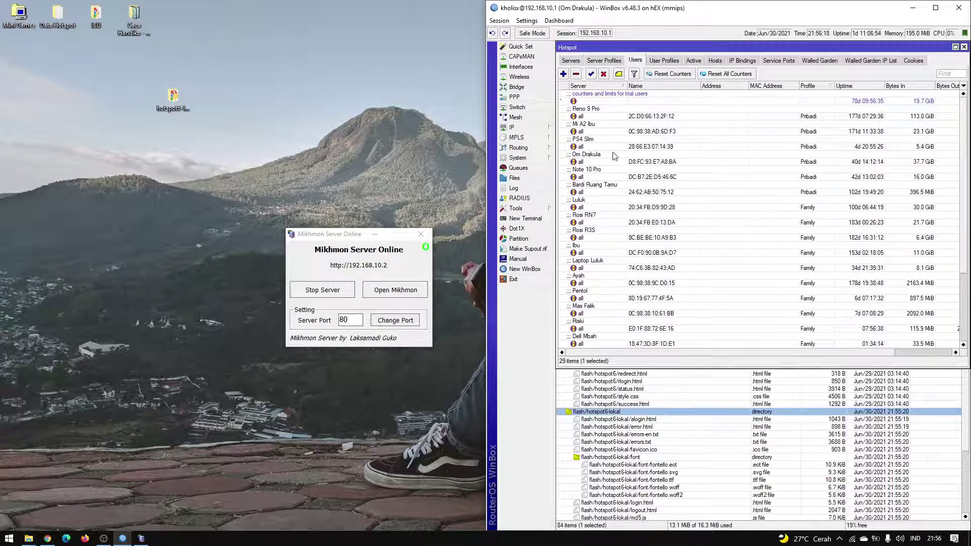
click(613, 157)
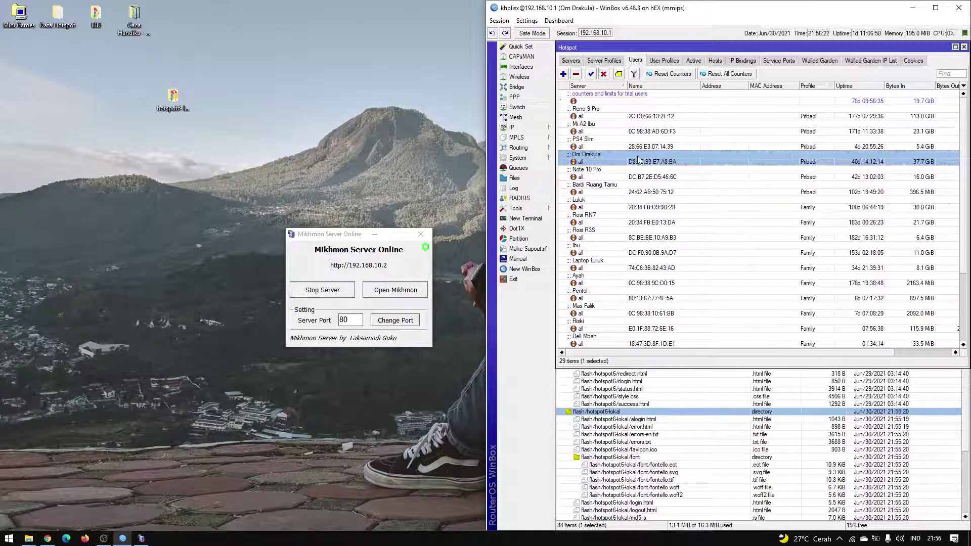
scroll(811, 356, right, 3)
click(695, 61)
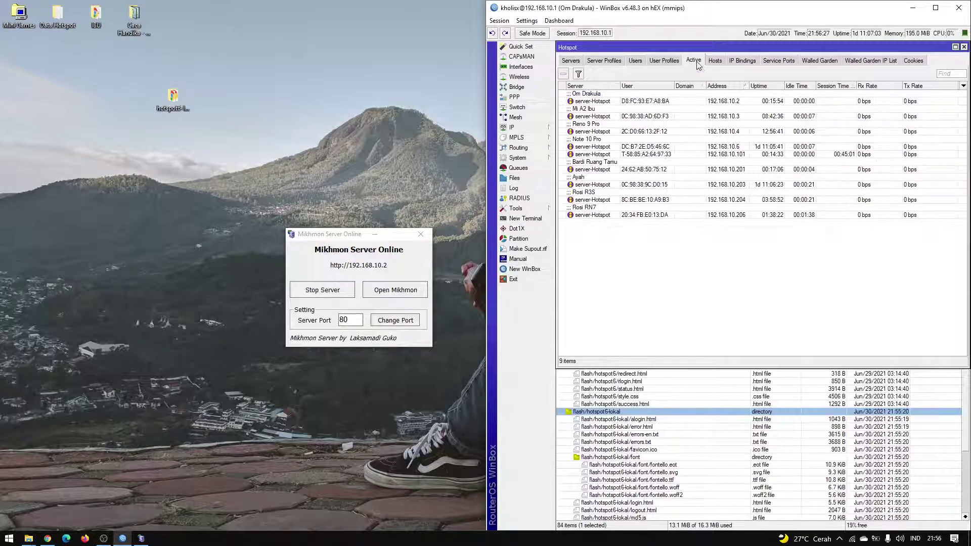
click(655, 101)
Disable the selected existing hotspot user.
click(634, 61)
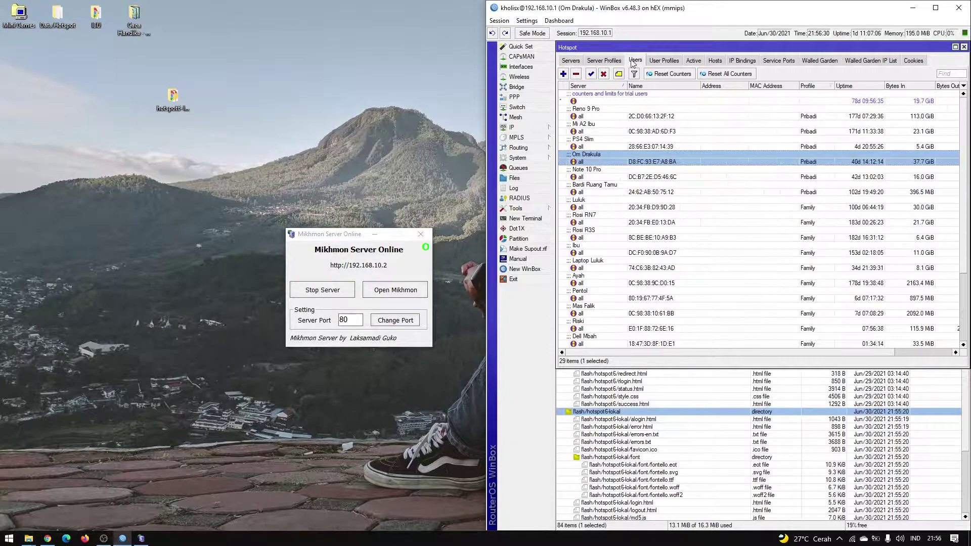
click(604, 75)
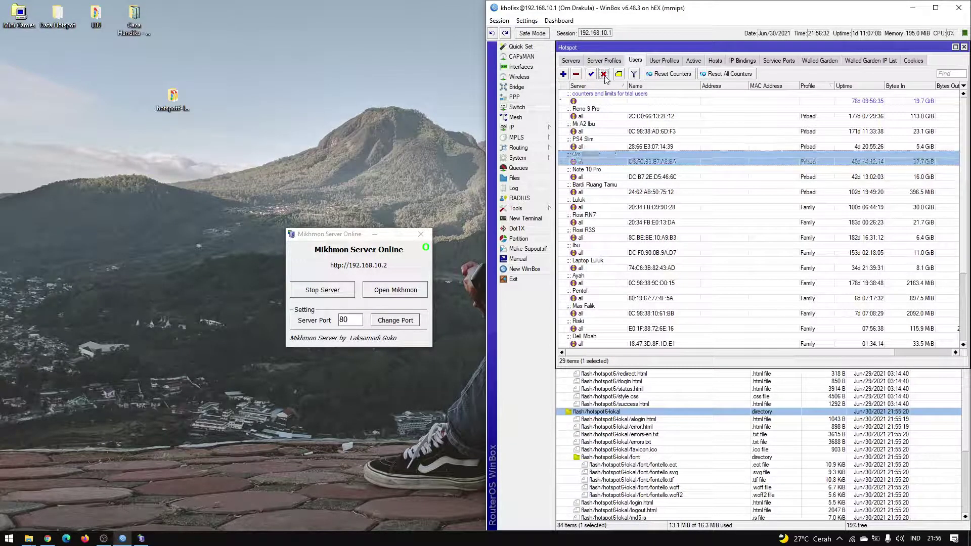
scroll(789, 233, down, 5)
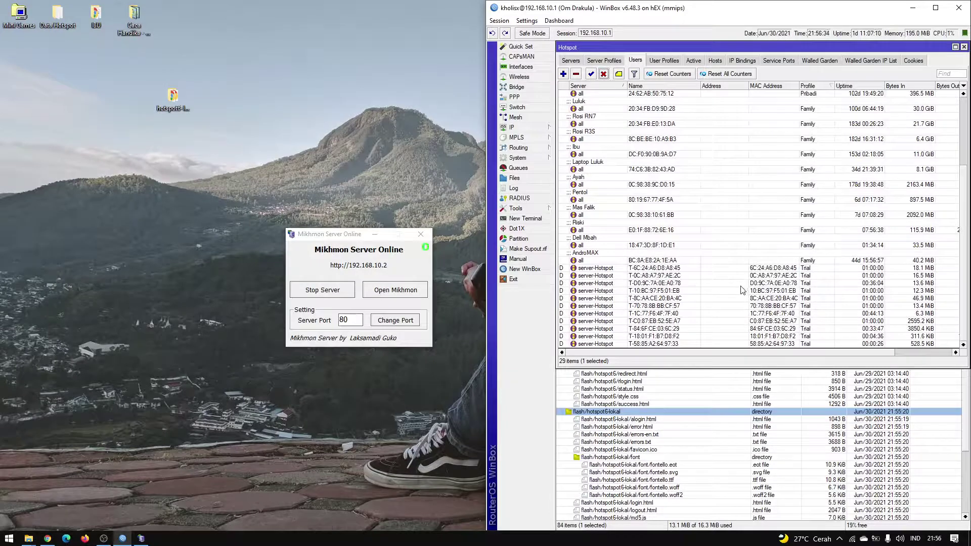
scroll(720, 277, up, 5)
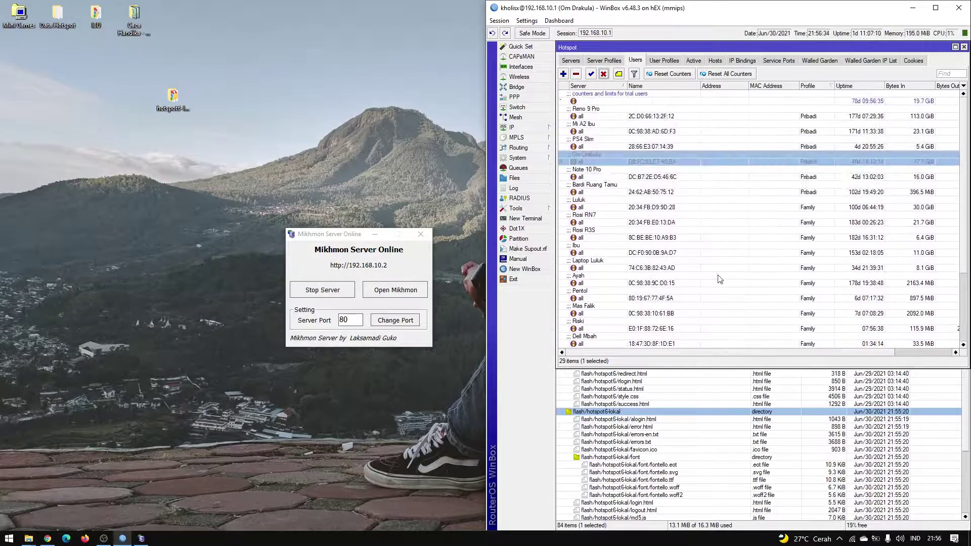
Add a new hotspot user named test and enter its password.
click(563, 74)
click(845, 265)
text(user1)
double_click(845, 265)
key(BackSpace)
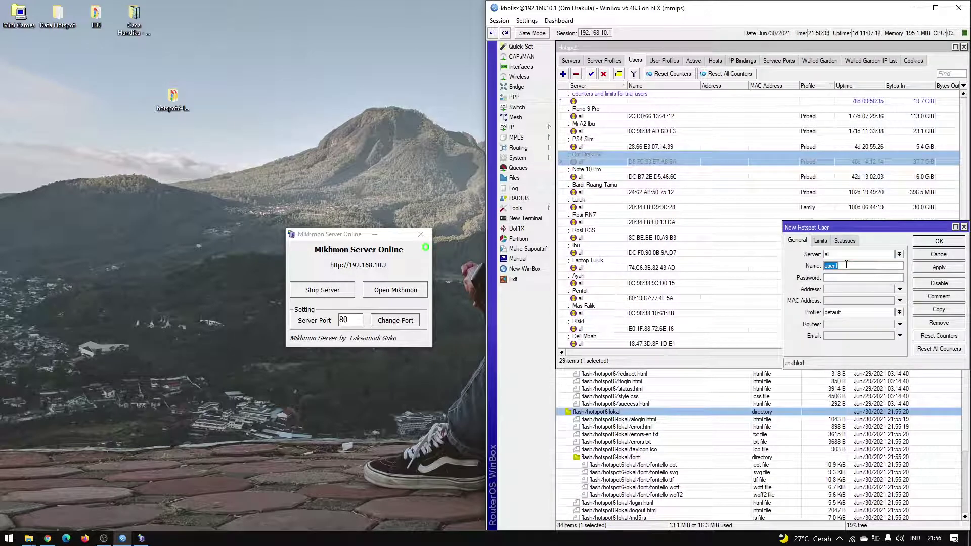
text(test)
click(847, 275)
text(test)
click(938, 267)
Give the test user the Harian profile and save it to the Users list.
click(899, 312)
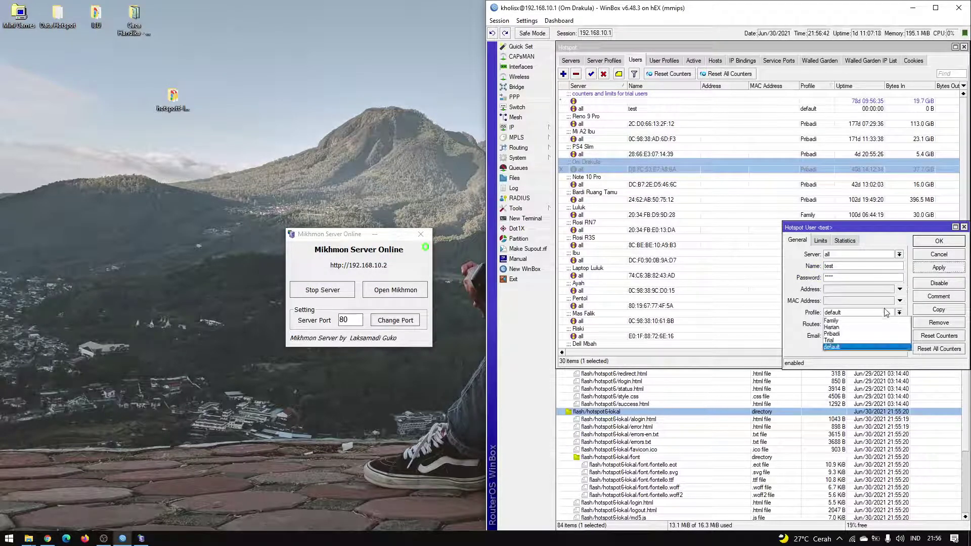
click(860, 329)
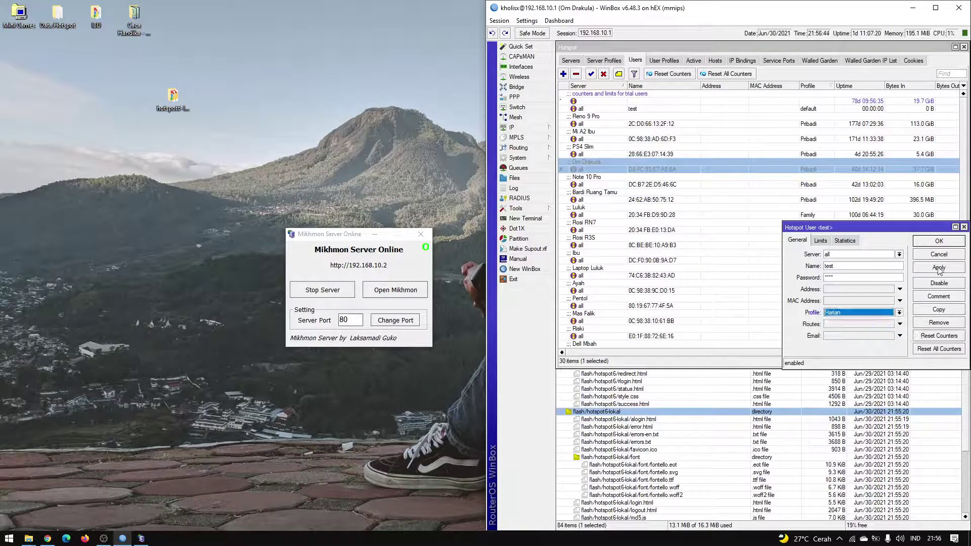
click(898, 312)
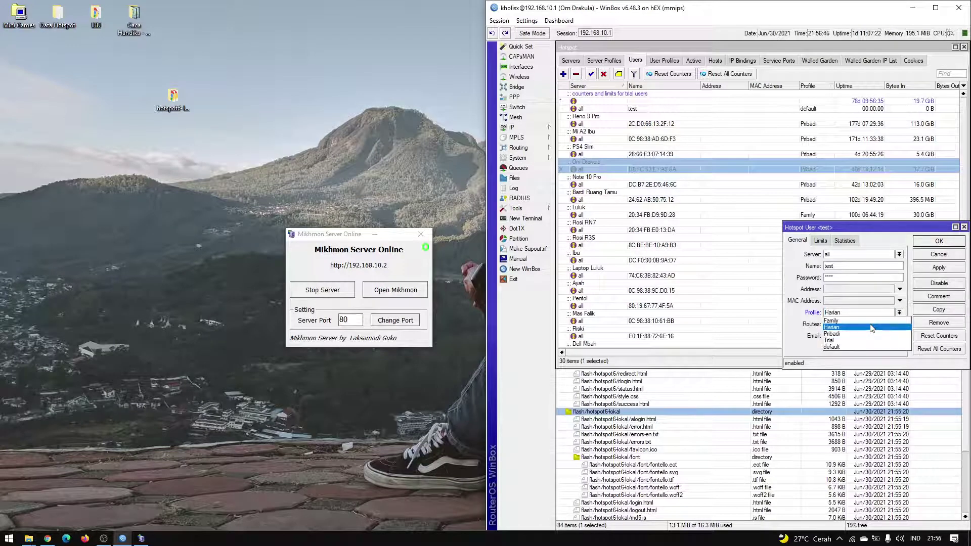
click(871, 328)
click(949, 269)
click(948, 247)
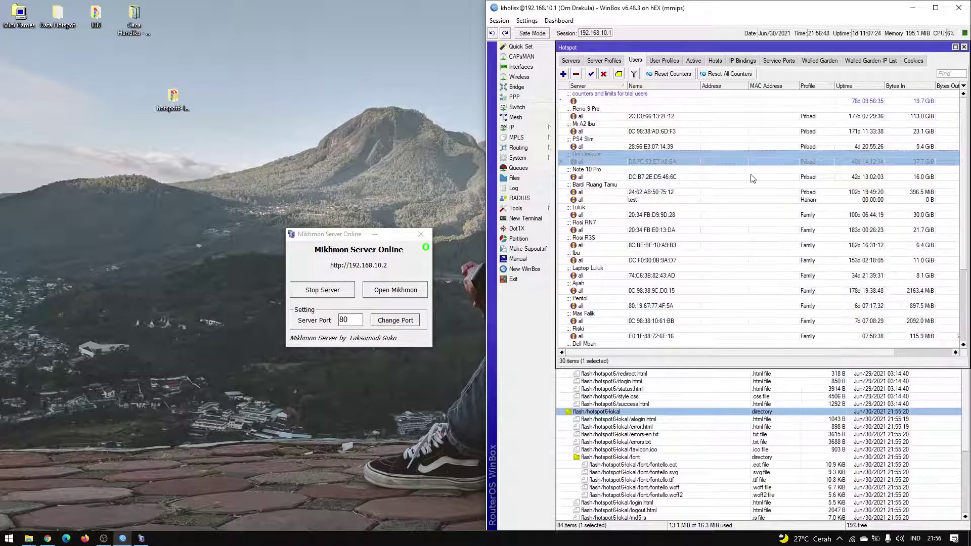
scroll(698, 210, down, 3)
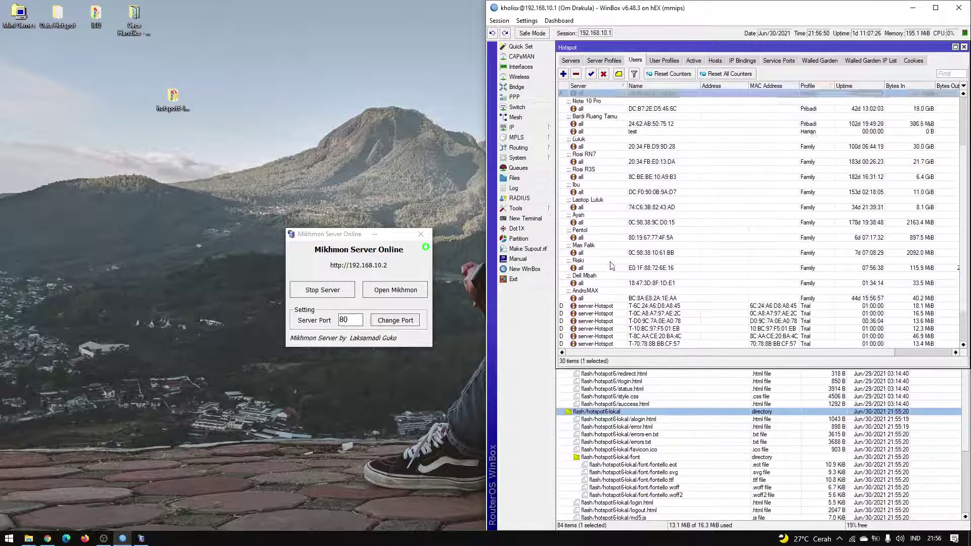
scroll(612, 266, up, 3)
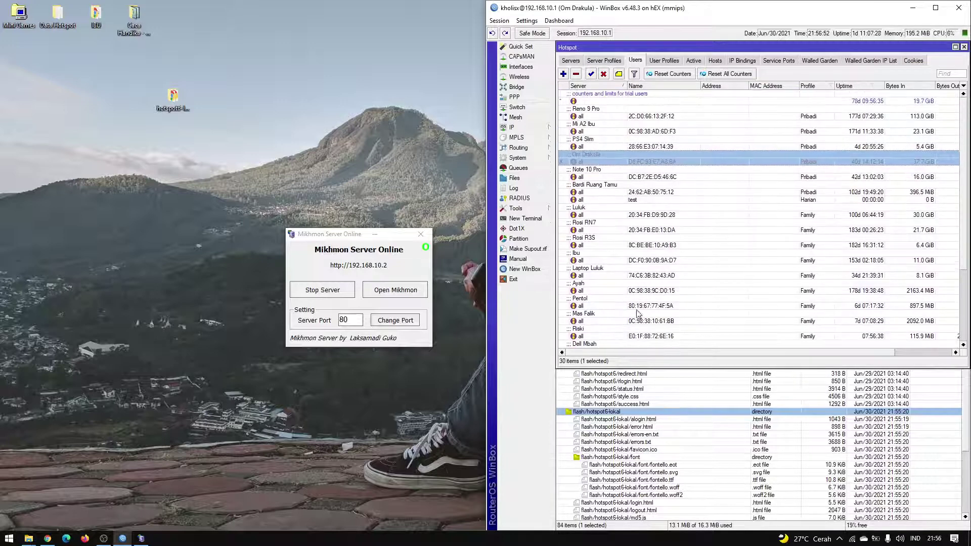
click(631, 200)
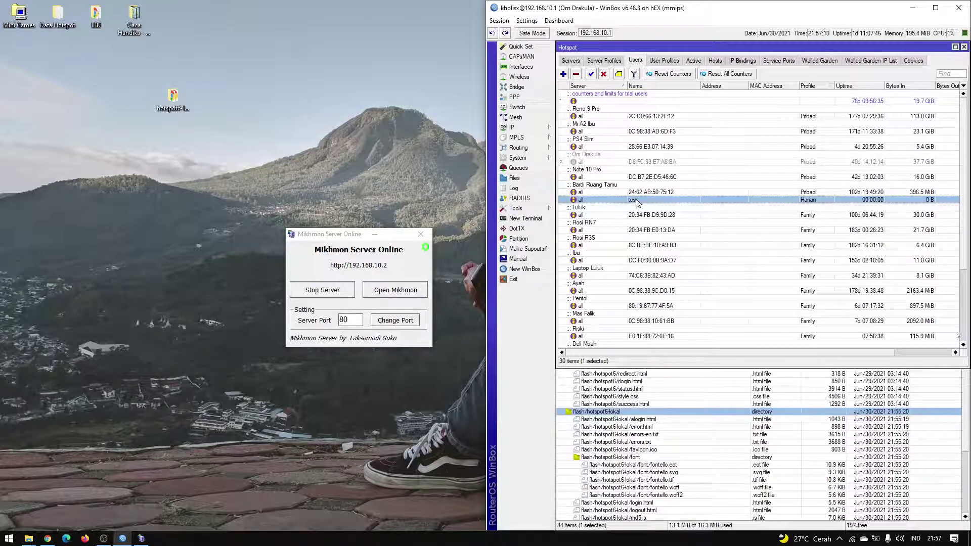
Remove all stored hotspot login cookies.
click(654, 161)
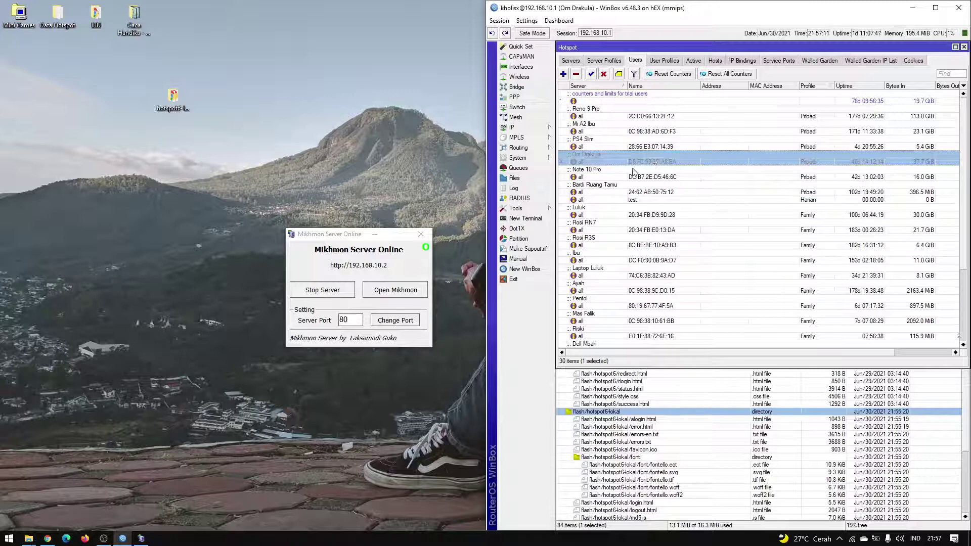
click(913, 60)
click(744, 154)
key(ctrl+a)
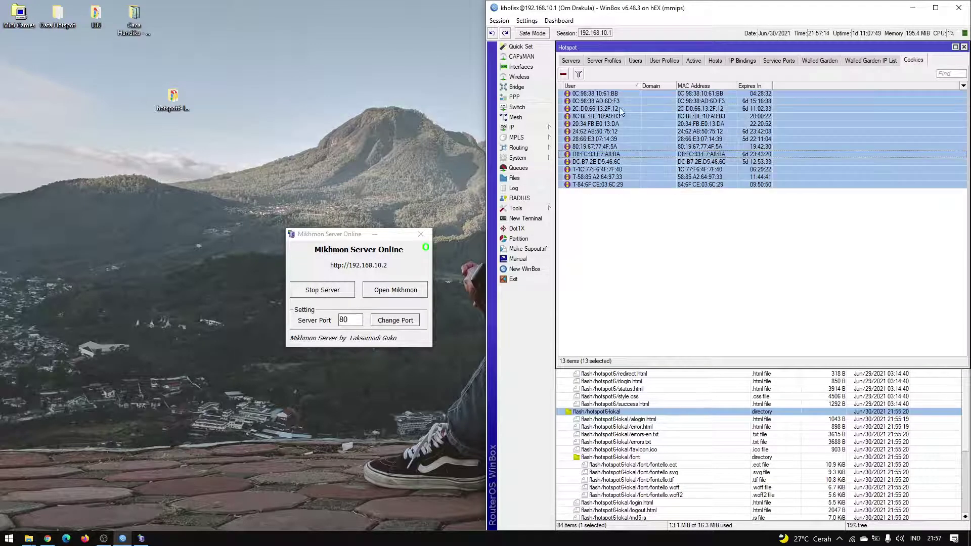
click(562, 74)
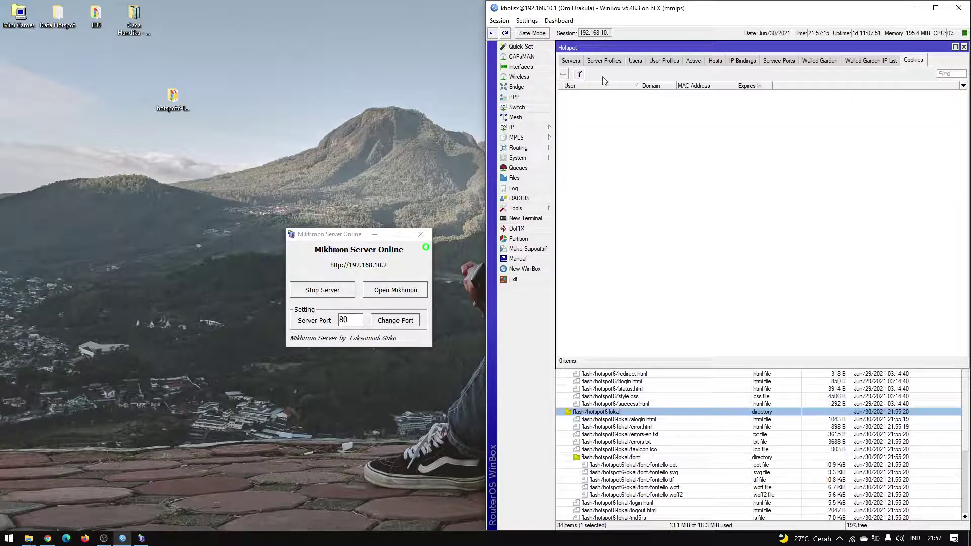
Remove the active hotspot session of 192.168.10.2.
click(695, 61)
click(645, 101)
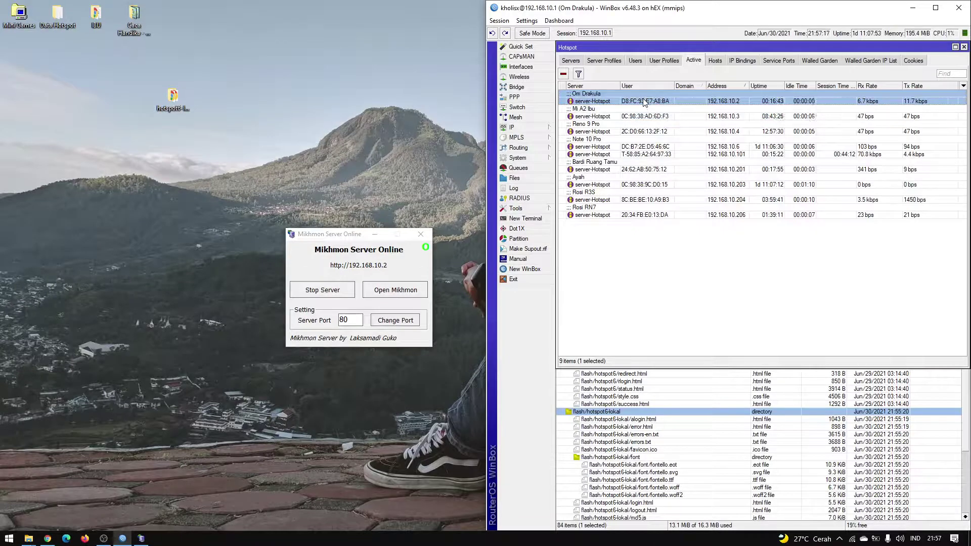
click(563, 74)
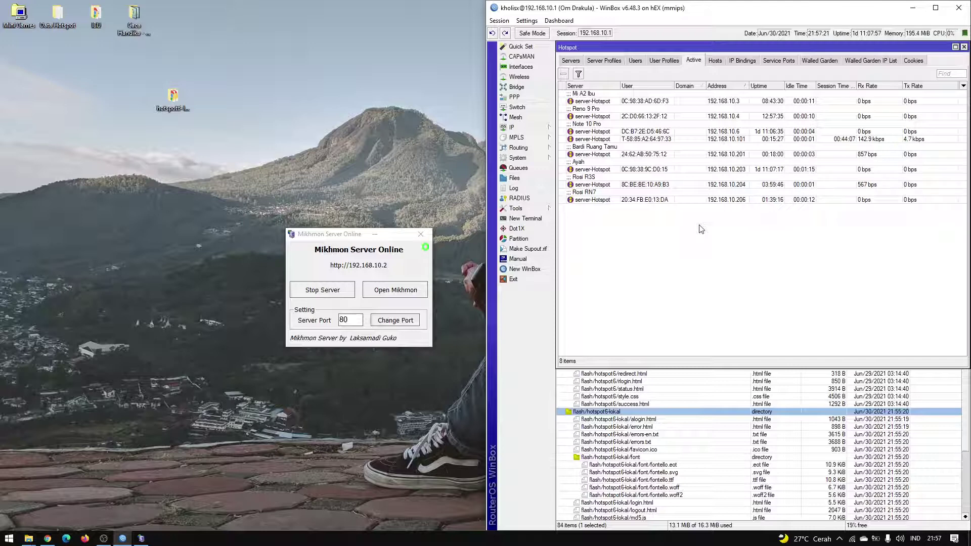
click(678, 147)
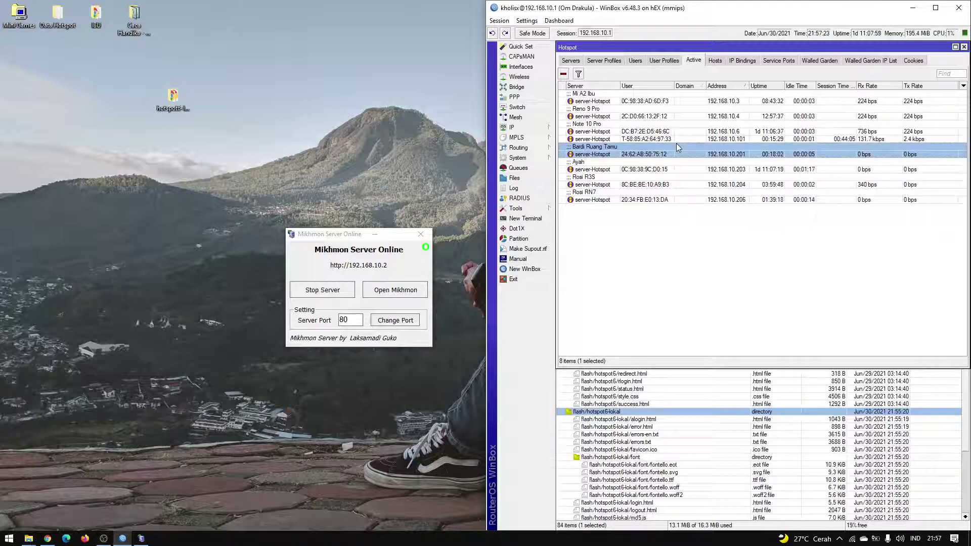
click(683, 170)
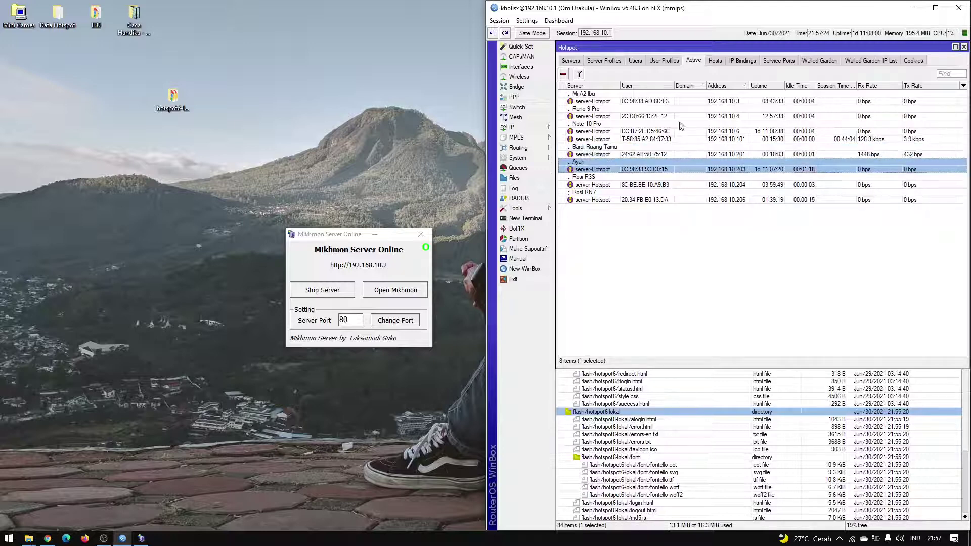
Check the 192.168.10.2 entry in the hotspot Hosts list.
click(664, 61)
click(714, 62)
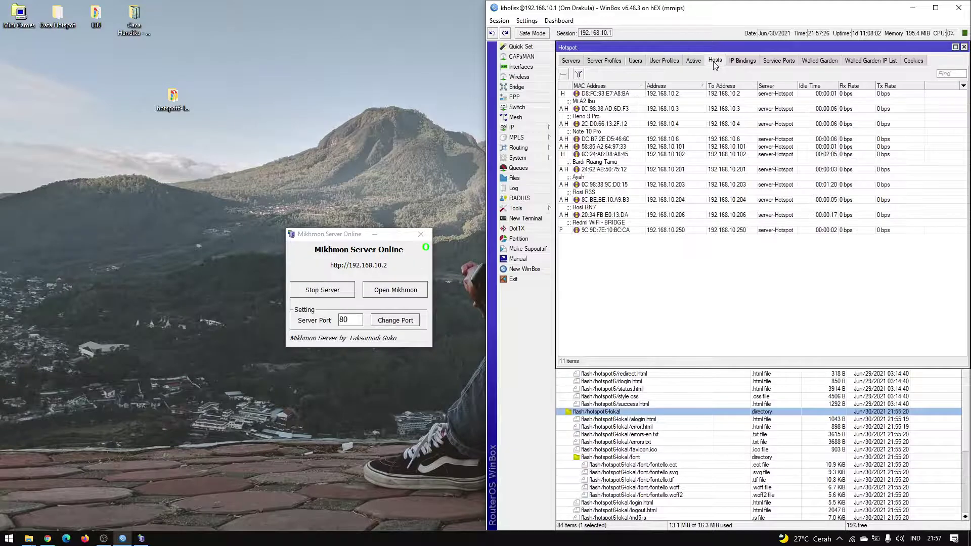
click(687, 94)
click(753, 297)
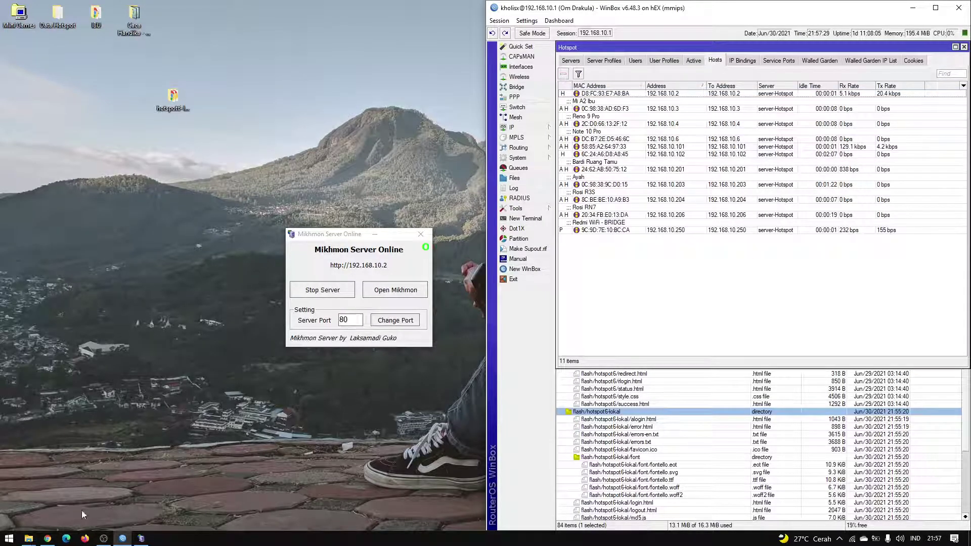
click(47, 538)
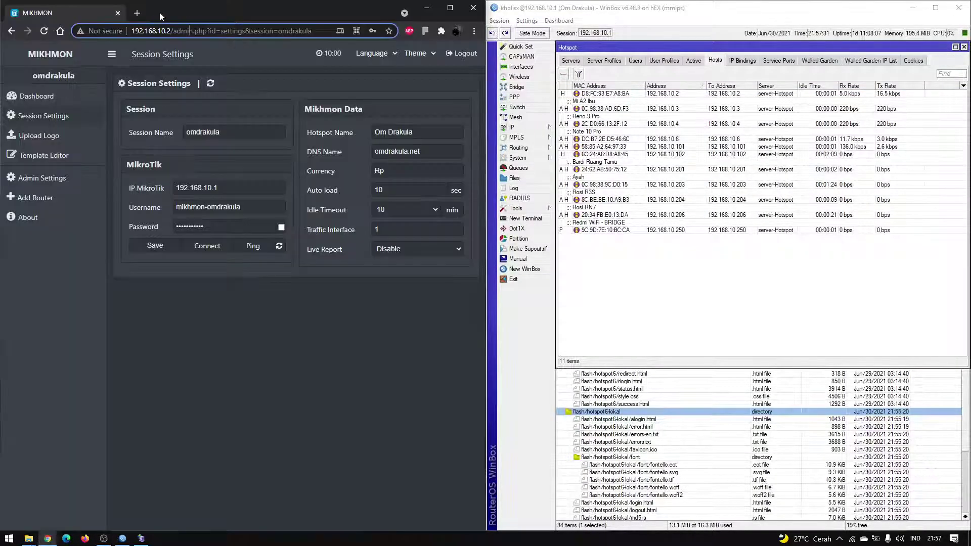
Load 192.168.10.1 in a new Chrome tab to reach the hotspot login page.
click(138, 12)
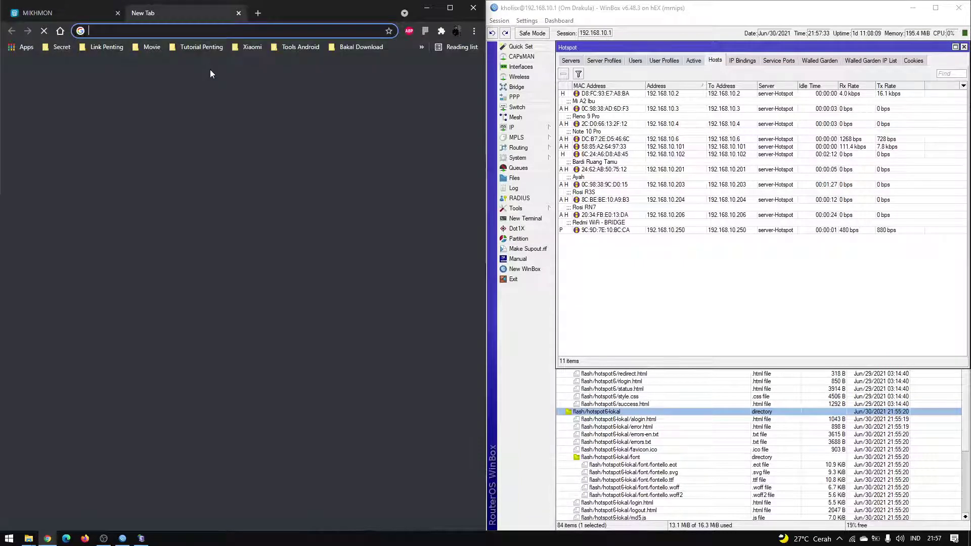
text(192.168.10.1)
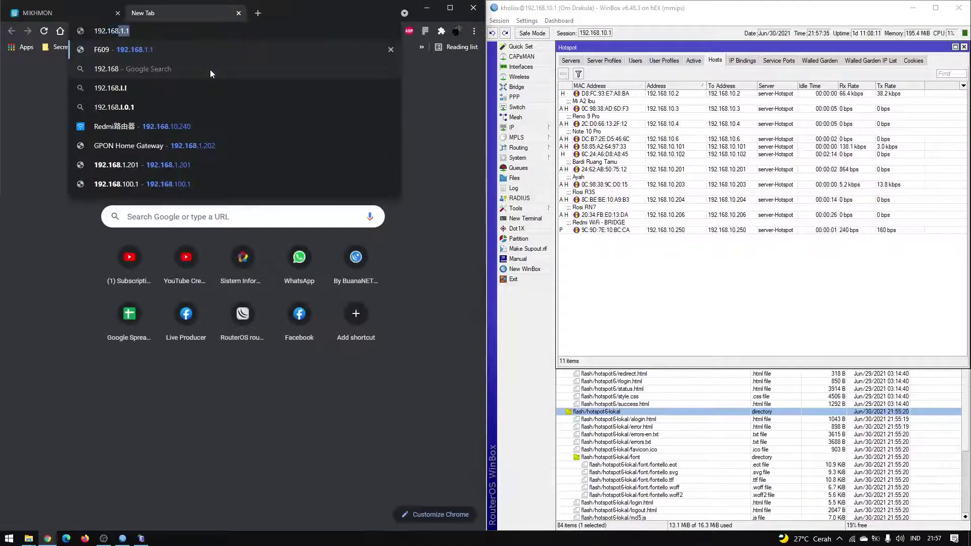
key(Return)
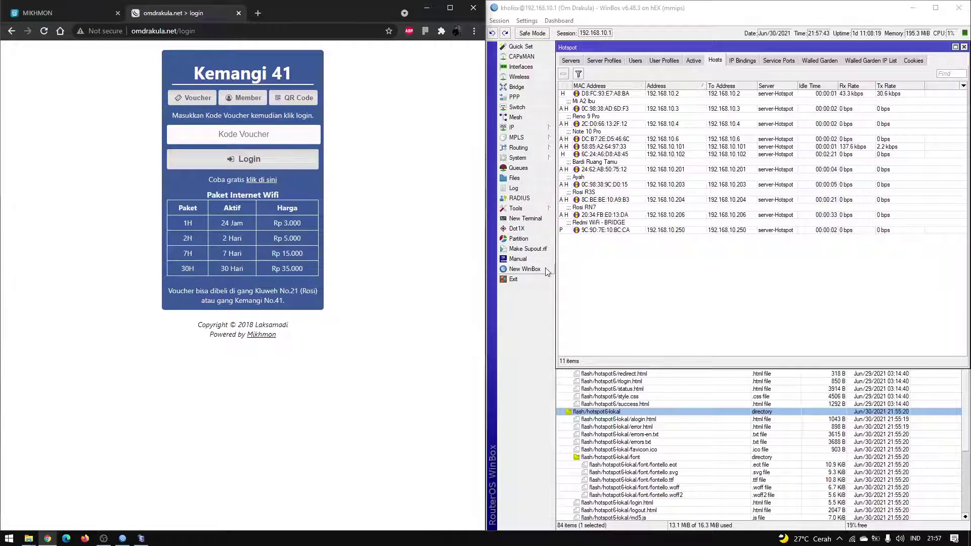
Reconnect WinBox to the router by its MAC address via Refresh Neighbors.
click(635, 268)
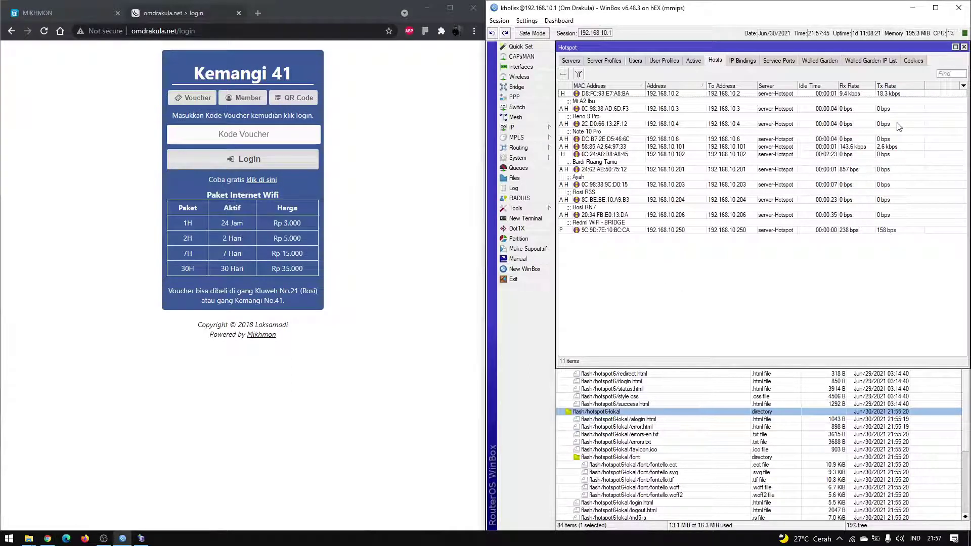
click(522, 269)
click(148, 186)
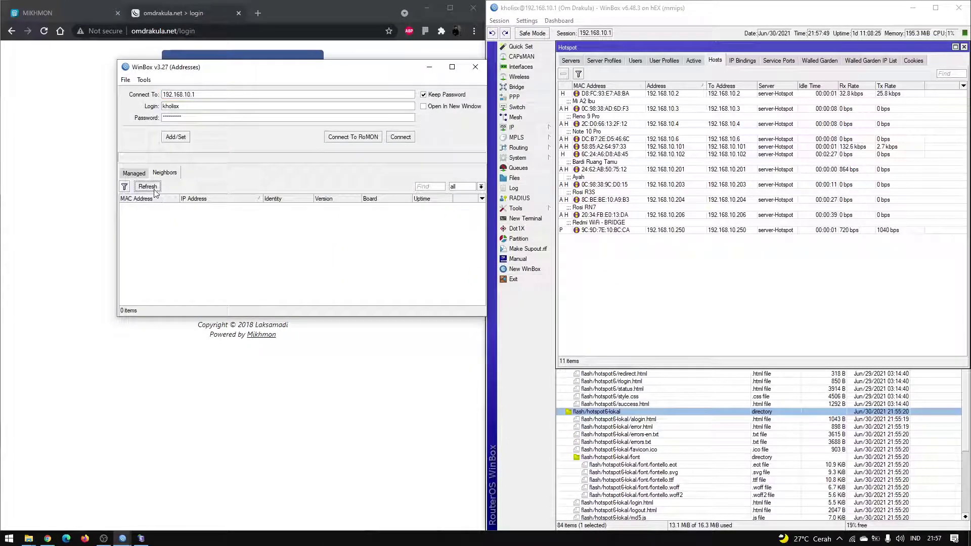
click(958, 8)
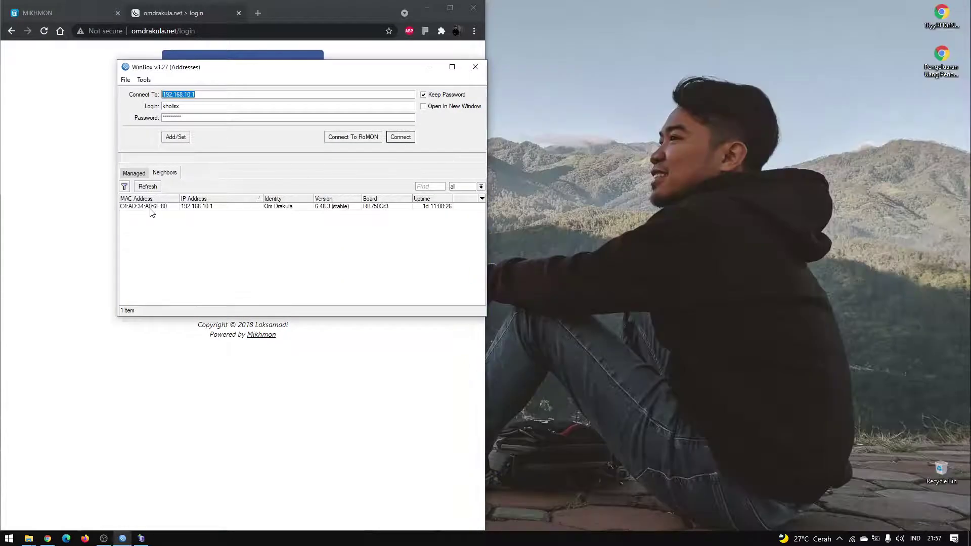
click(152, 207)
click(401, 137)
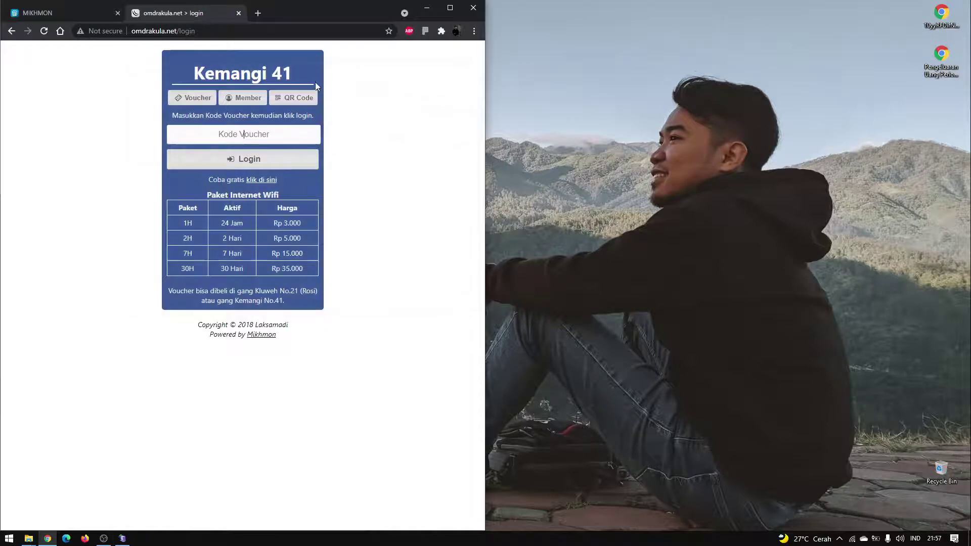
key(super+Right)
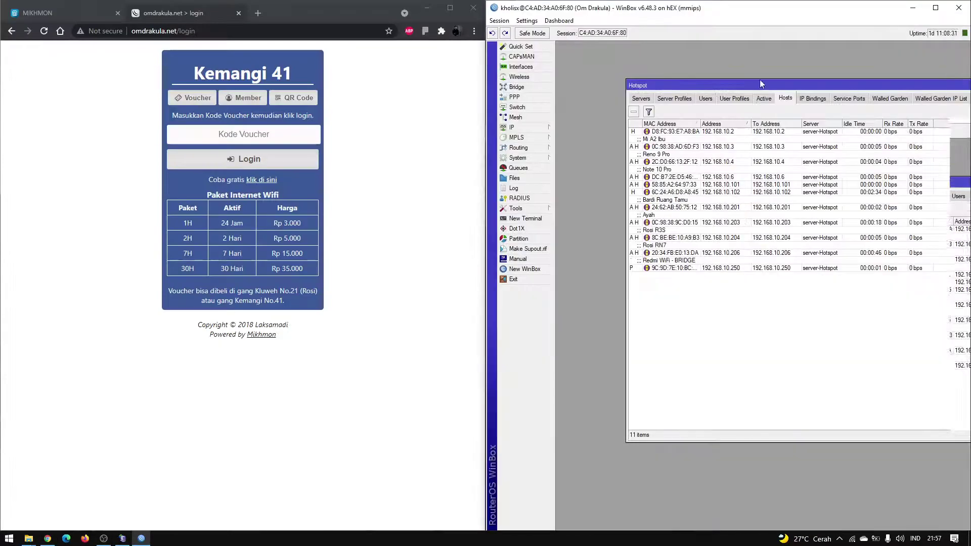
Dismiss the Chrome menu and reposition the Hotspot window, selecting the 192.168.10.2 host.
click(527, 21)
key(Escape)
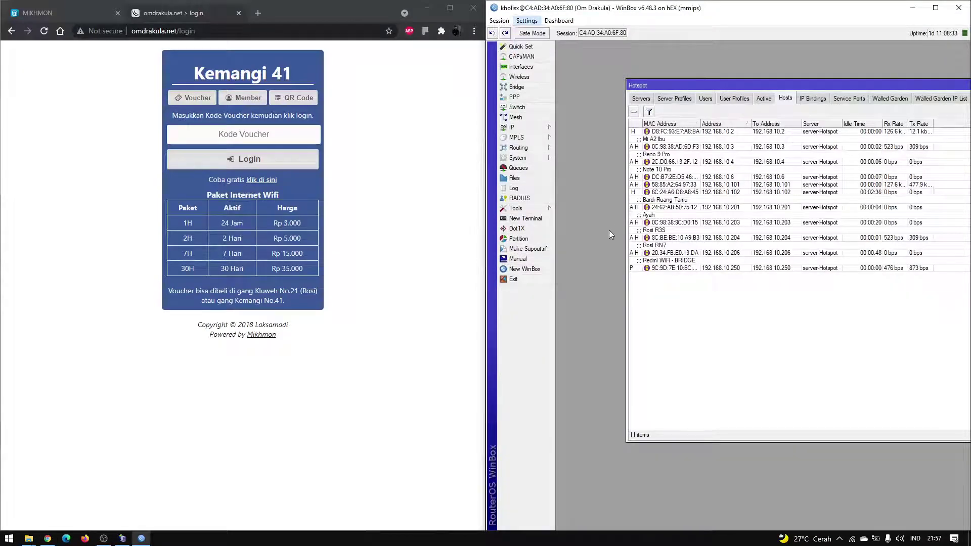
drag(758, 86, 712, 75)
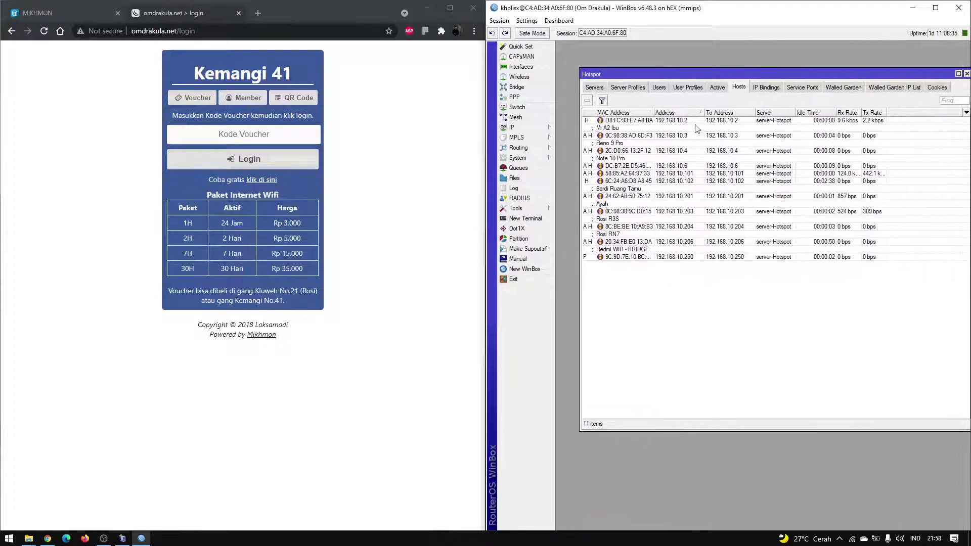
click(698, 122)
Log in with the test user's voucher code and check the expiry jul/01/2021 21:58:03.
click(254, 135)
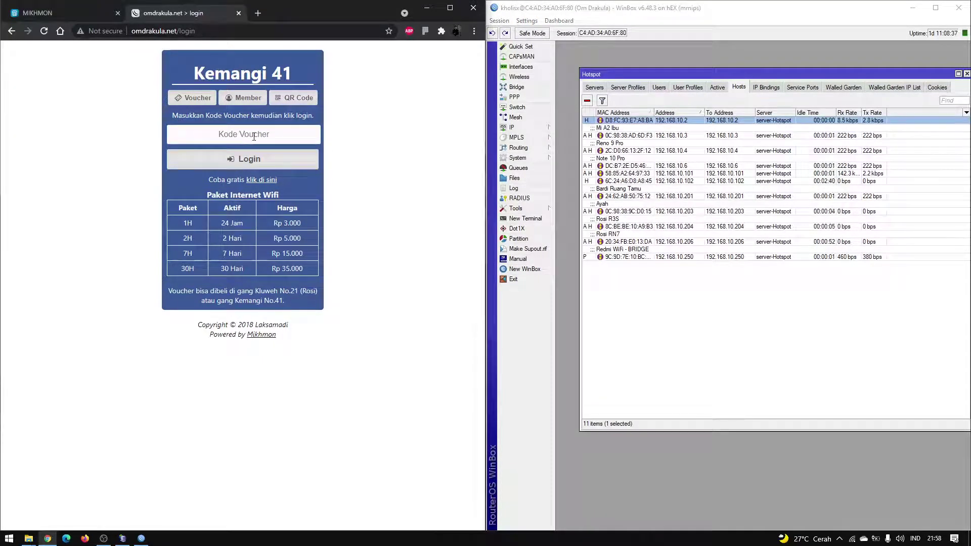
text(test)
click(270, 156)
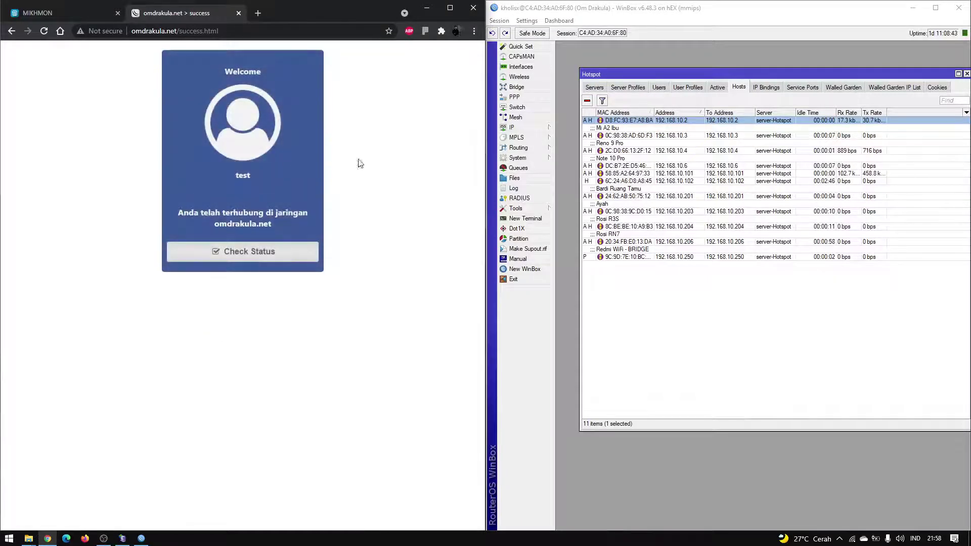
click(682, 123)
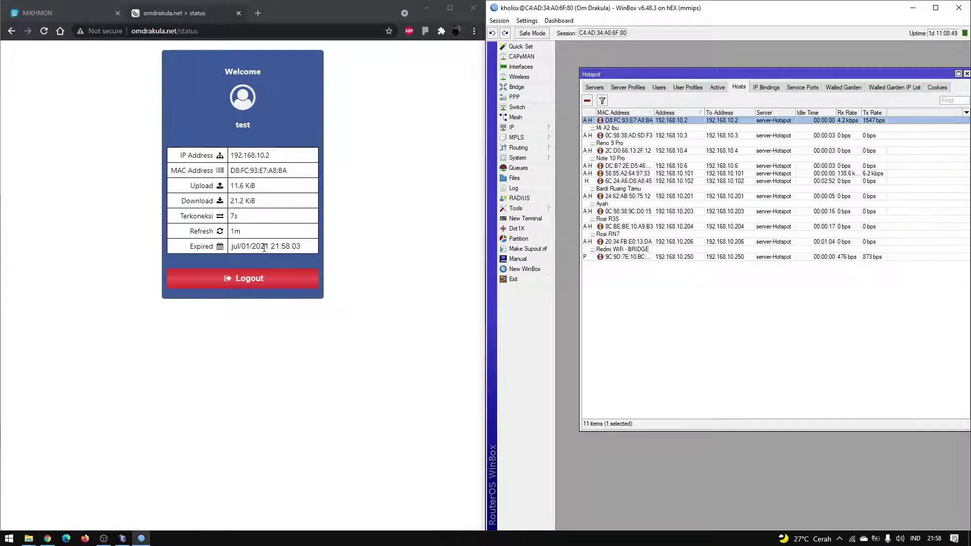
drag(289, 248, 234, 247)
click(236, 247)
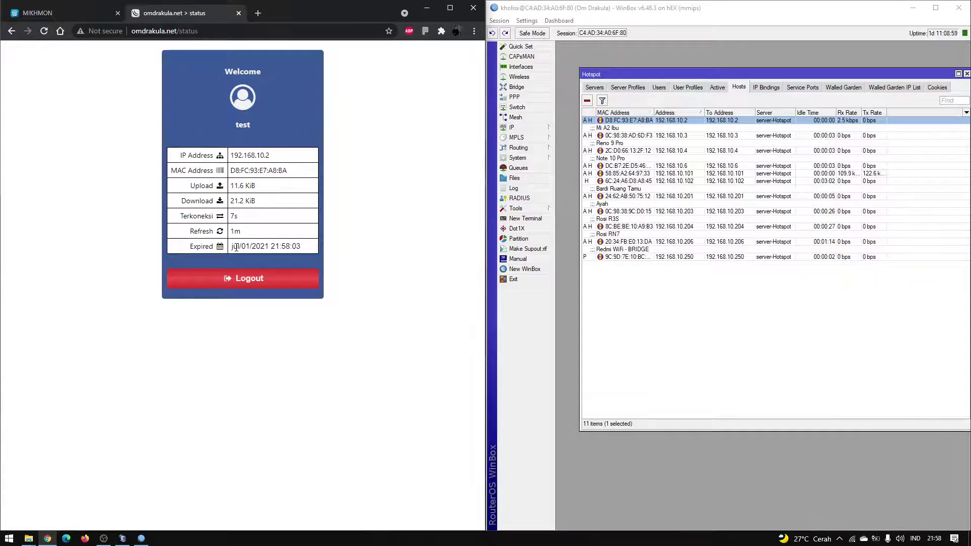
Reload the maximized status page with DevTools Network open and inspect status.php returning jul/01/2021 21:58:03.
click(450, 9)
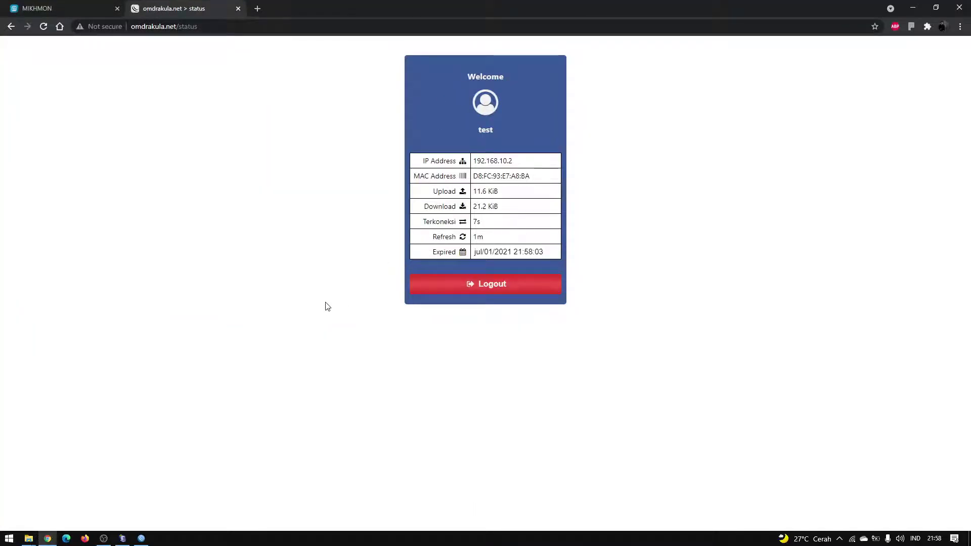
key(ctrl+shift+i)
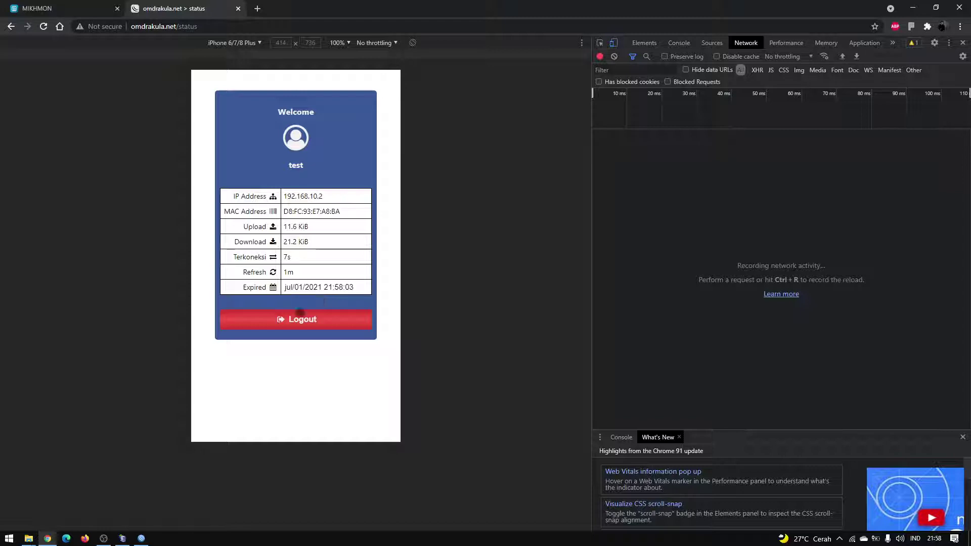
click(43, 26)
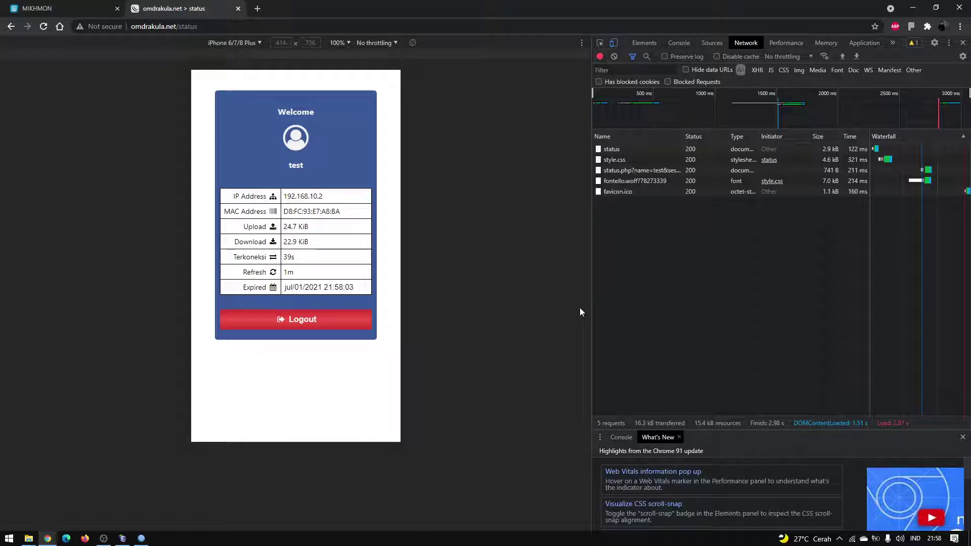
click(640, 174)
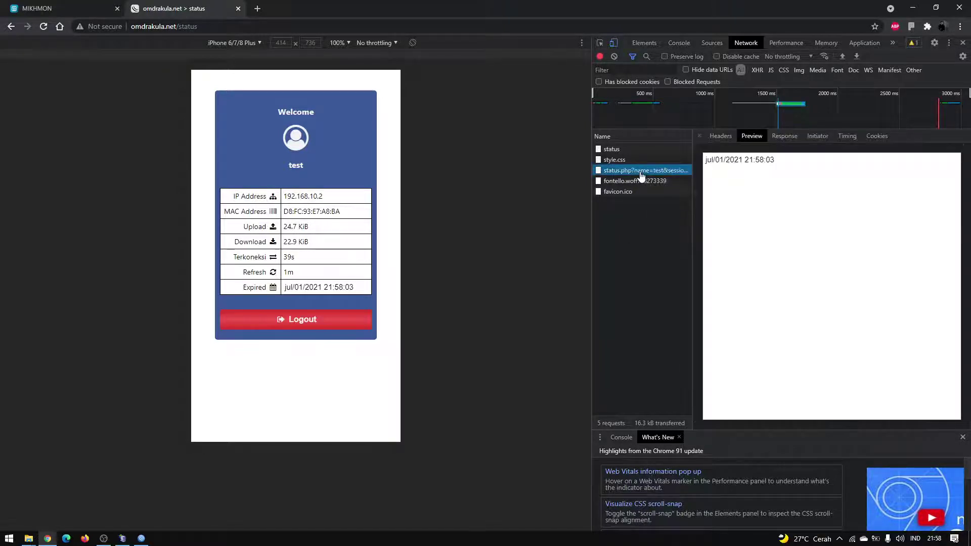